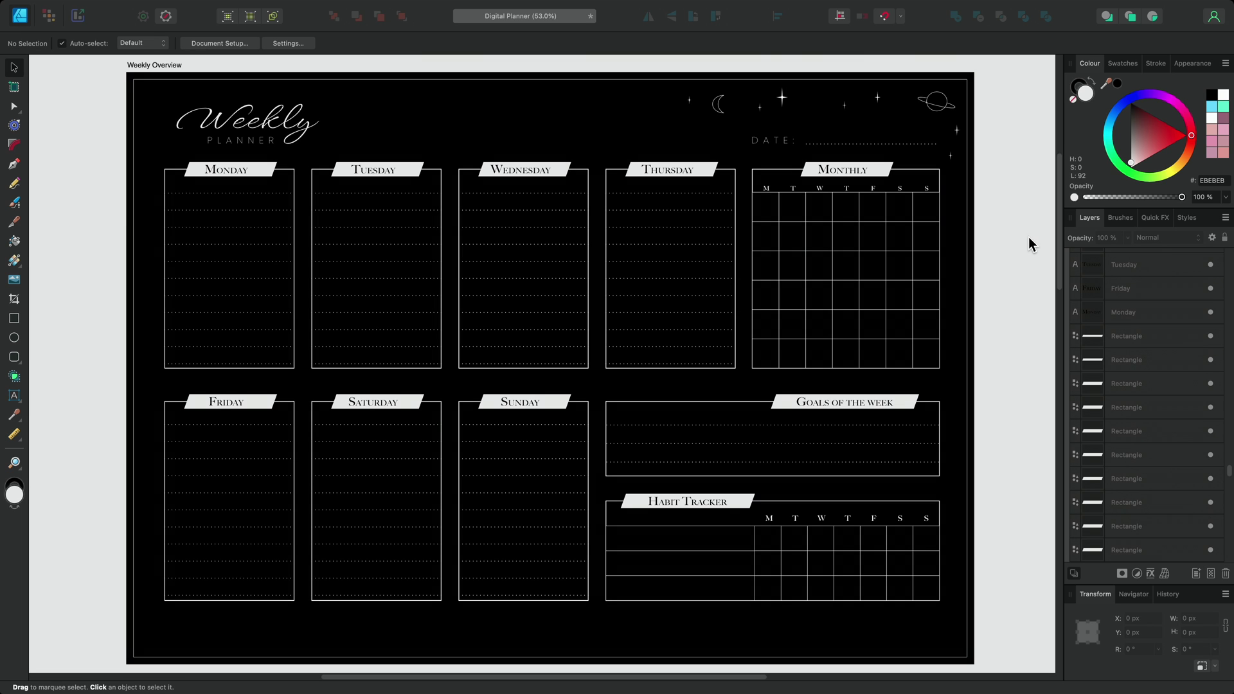
Detach the Styles panel from the dock into a floating panel, then close it.
click(1186, 219)
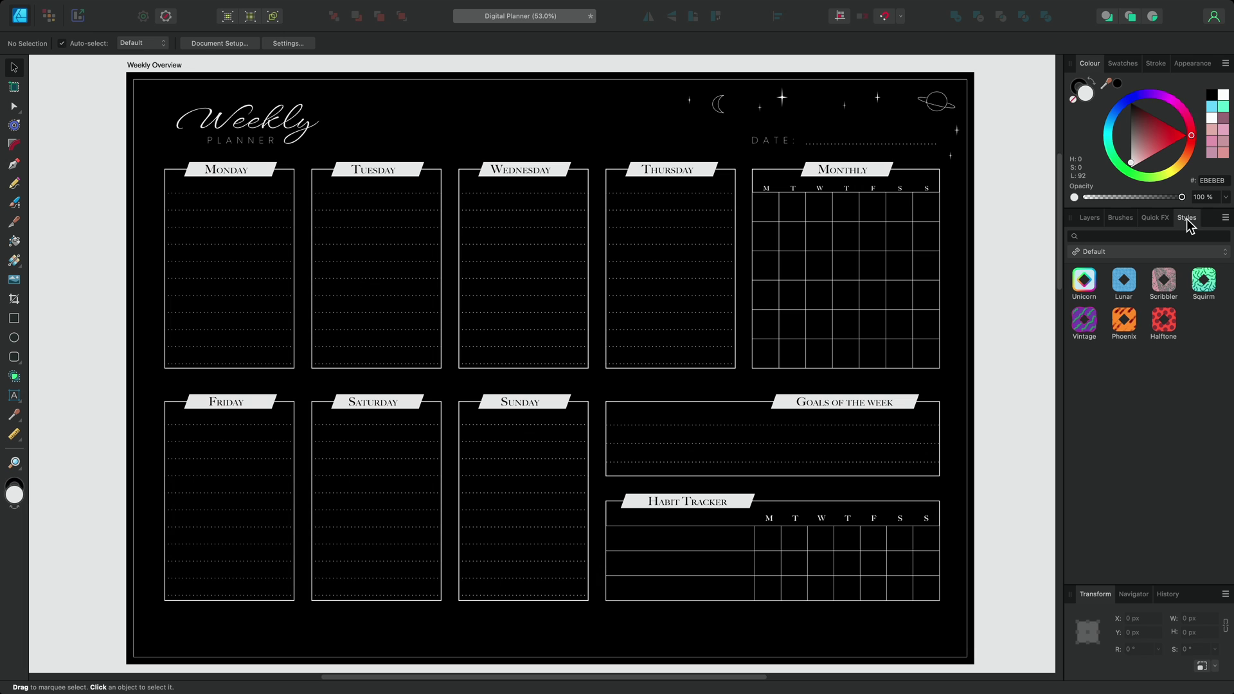
drag(1188, 221, 754, 204)
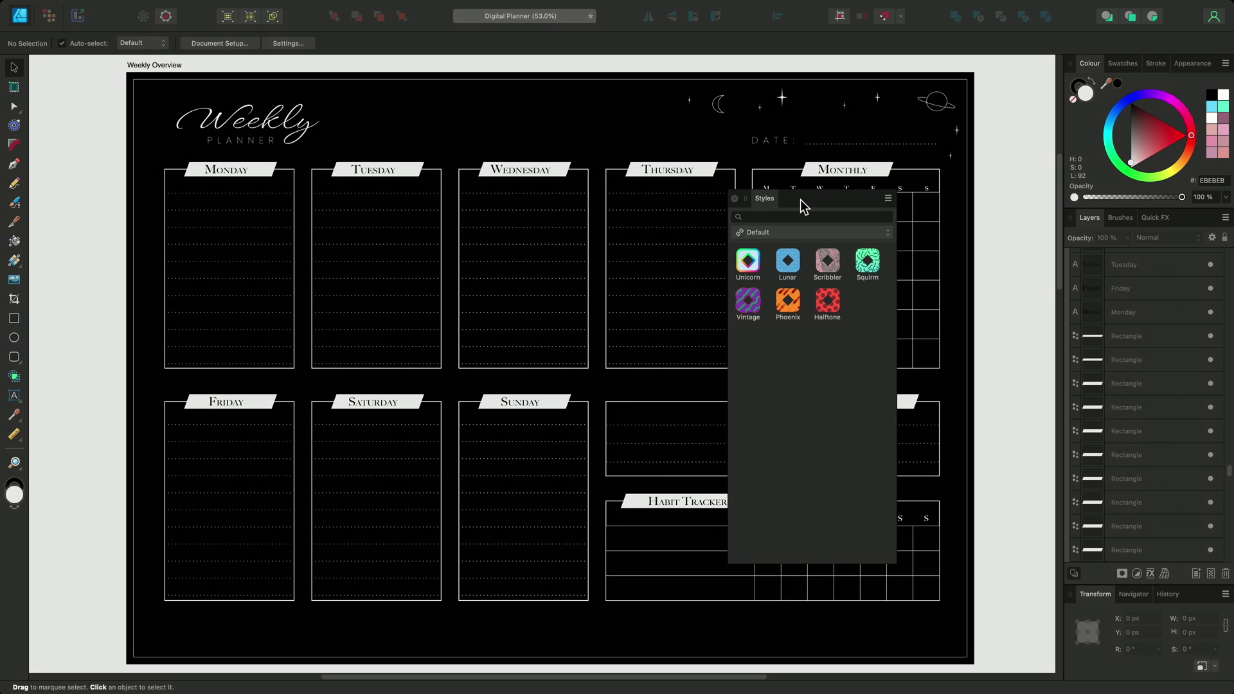
click(734, 199)
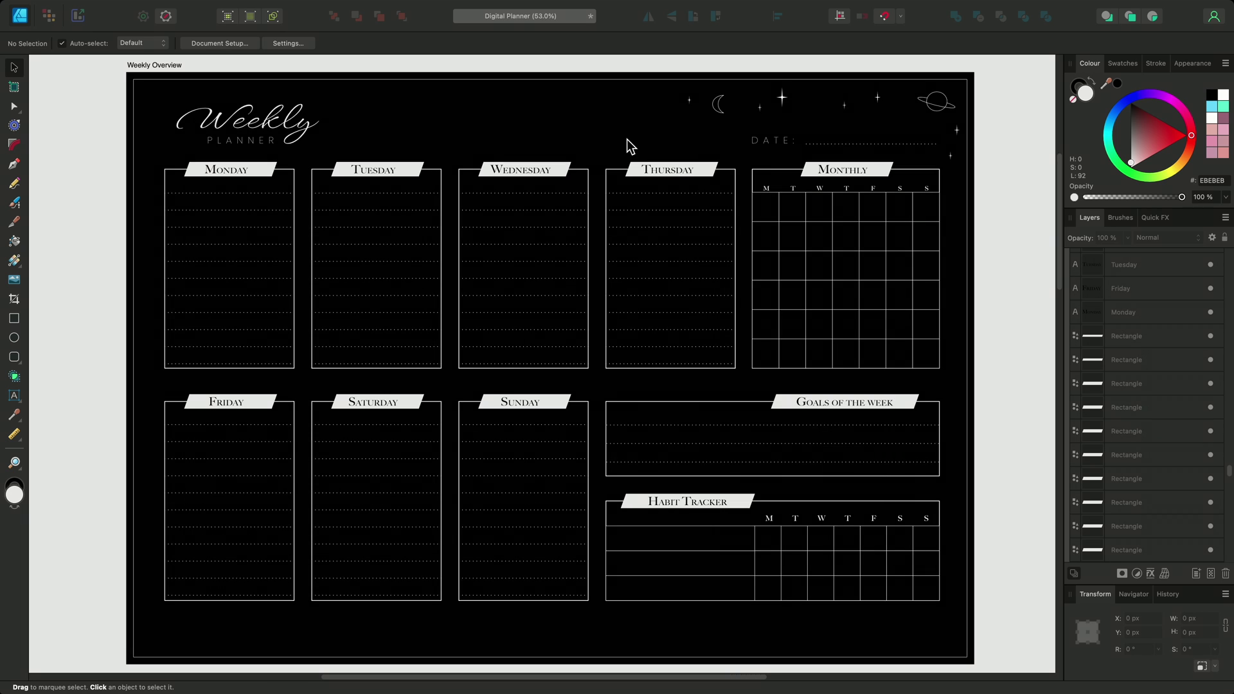
Reopen Styles from the Window menu with the Default category showing.
click(351, 7)
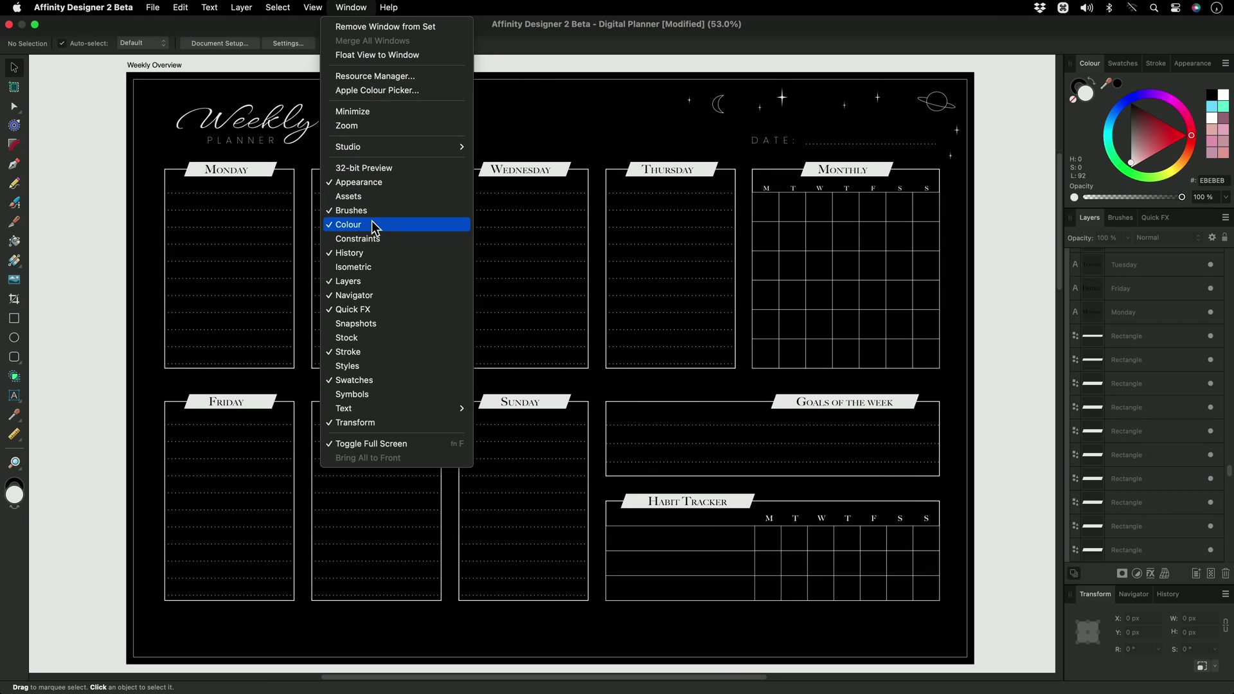
click(376, 366)
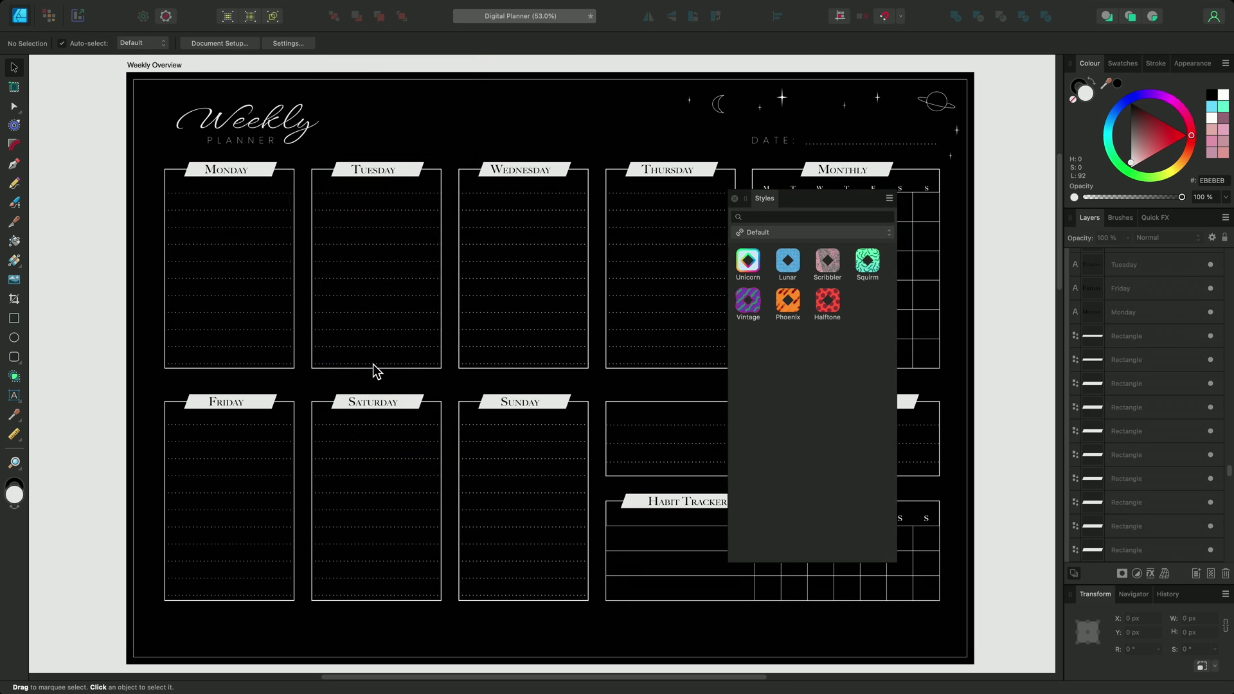
click(805, 216)
click(804, 232)
click(806, 231)
Zoom to the Monday banner and try Unicorn, Lunar, then Scribbler presets on it.
scroll(302, 164, up, 5)
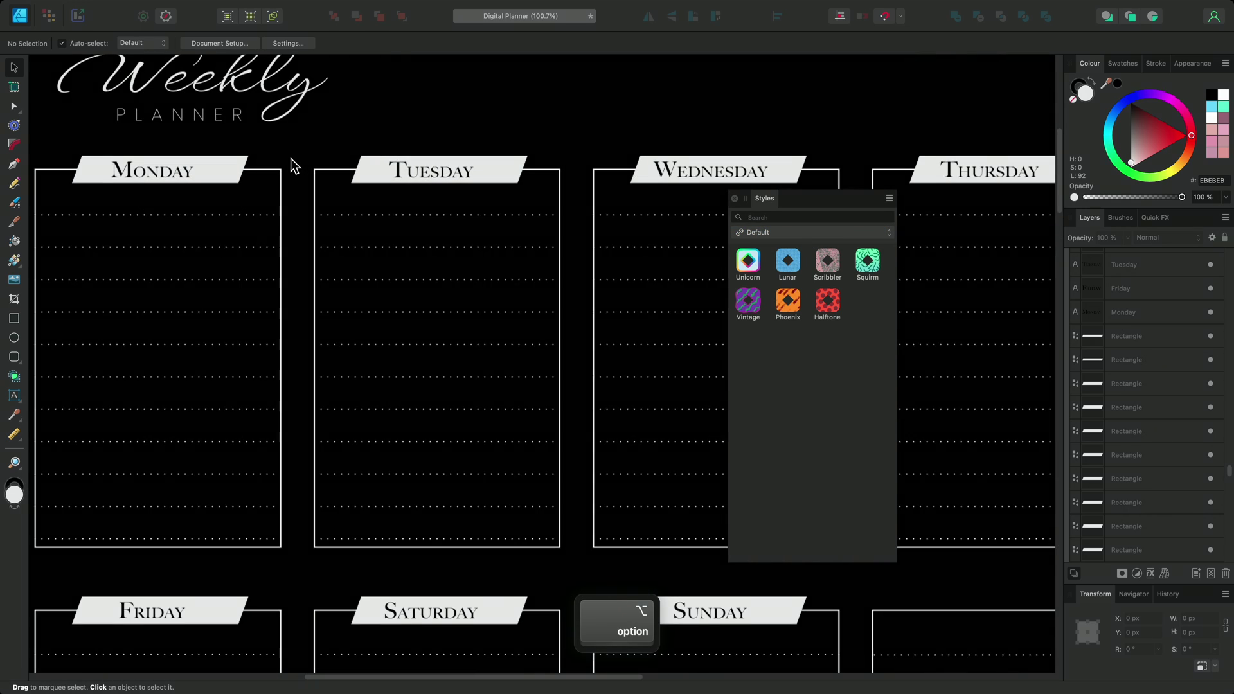
drag(282, 153, 445, 300)
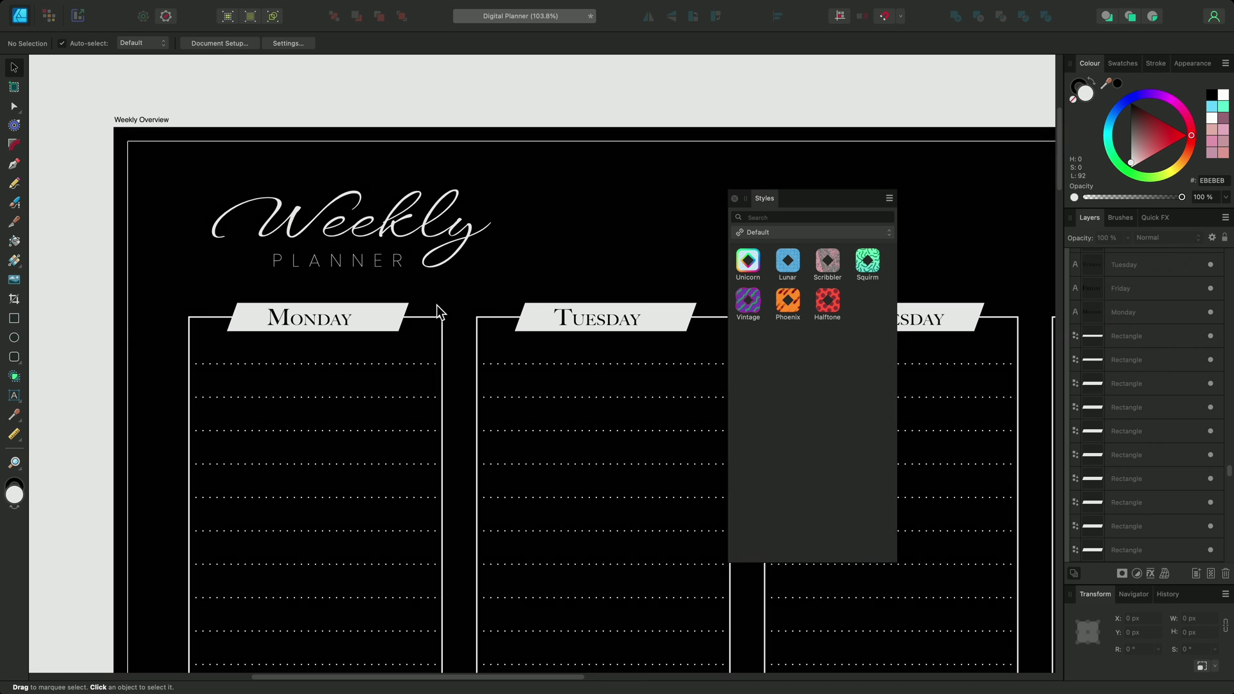
click(390, 320)
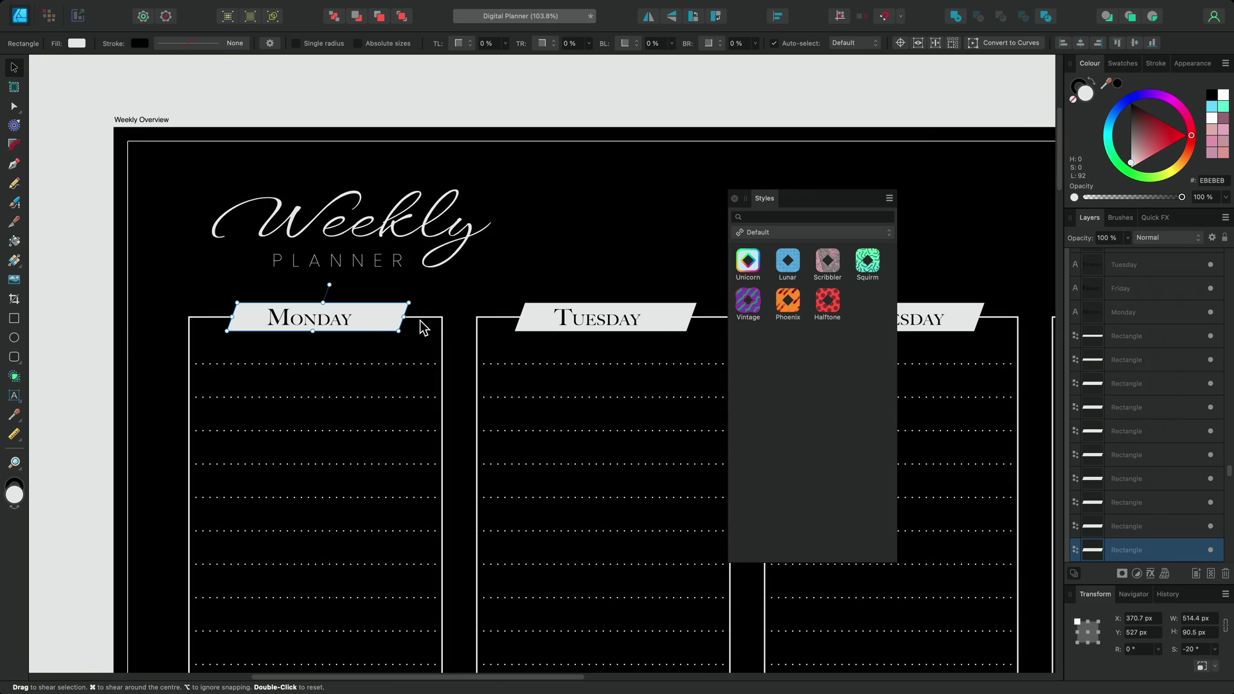
click(748, 262)
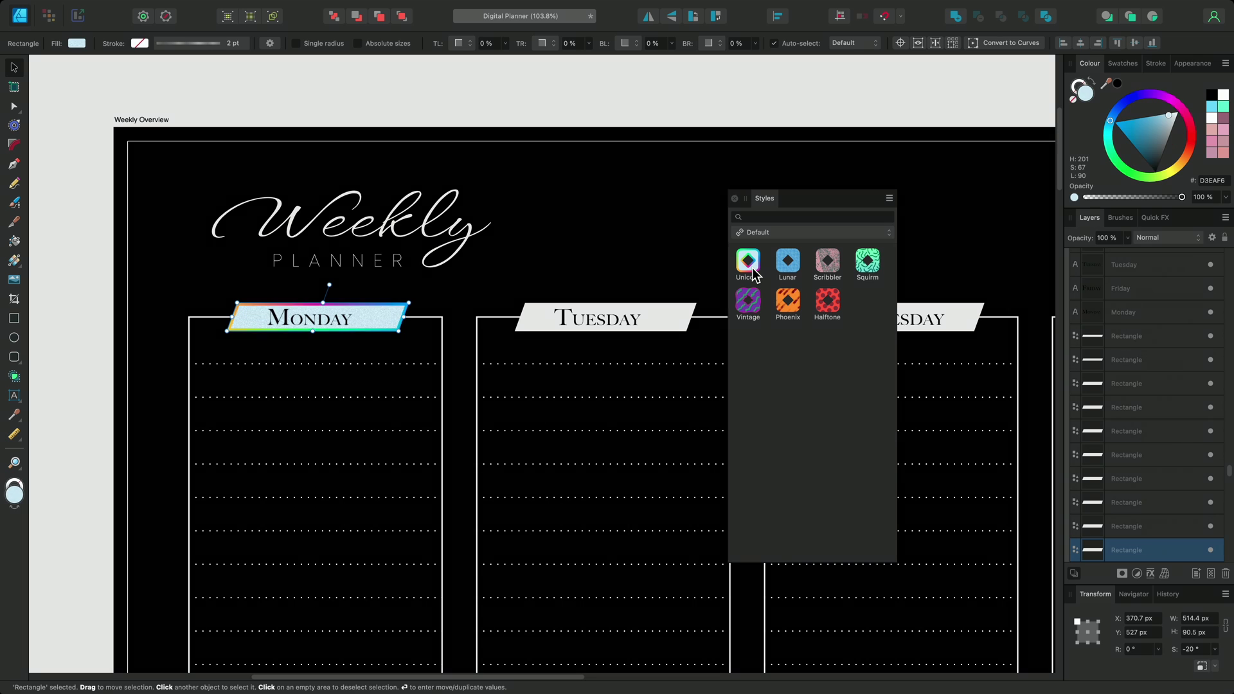
click(781, 268)
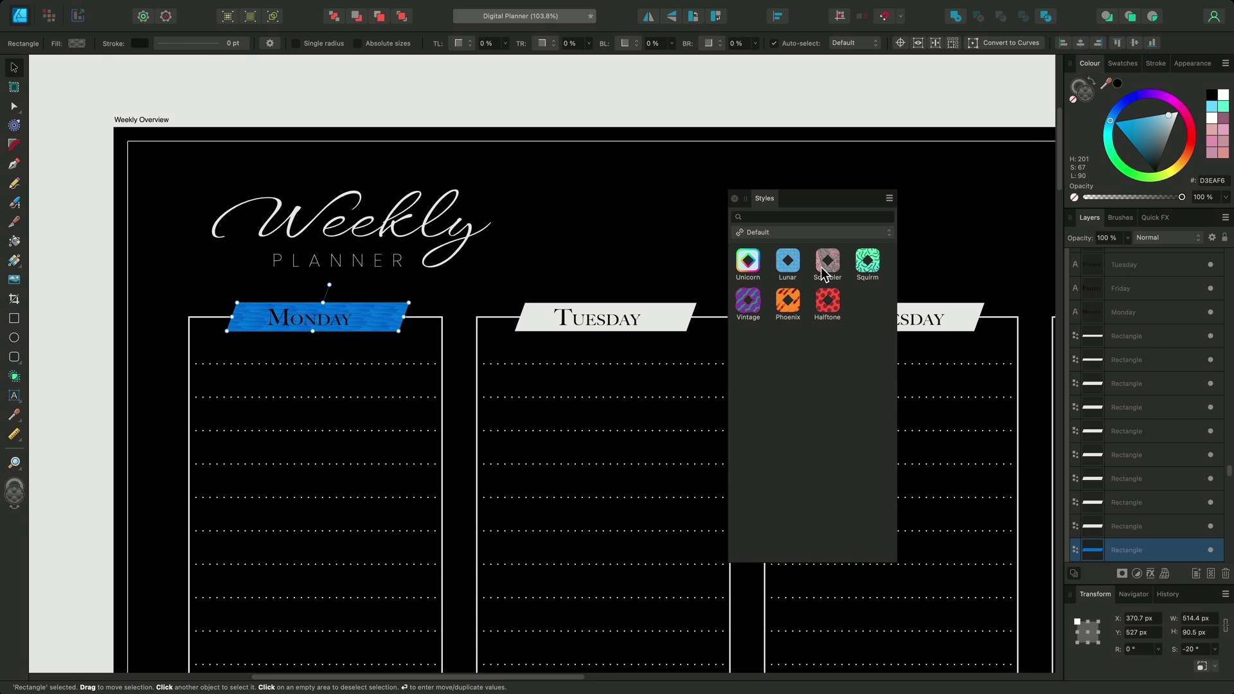
click(820, 268)
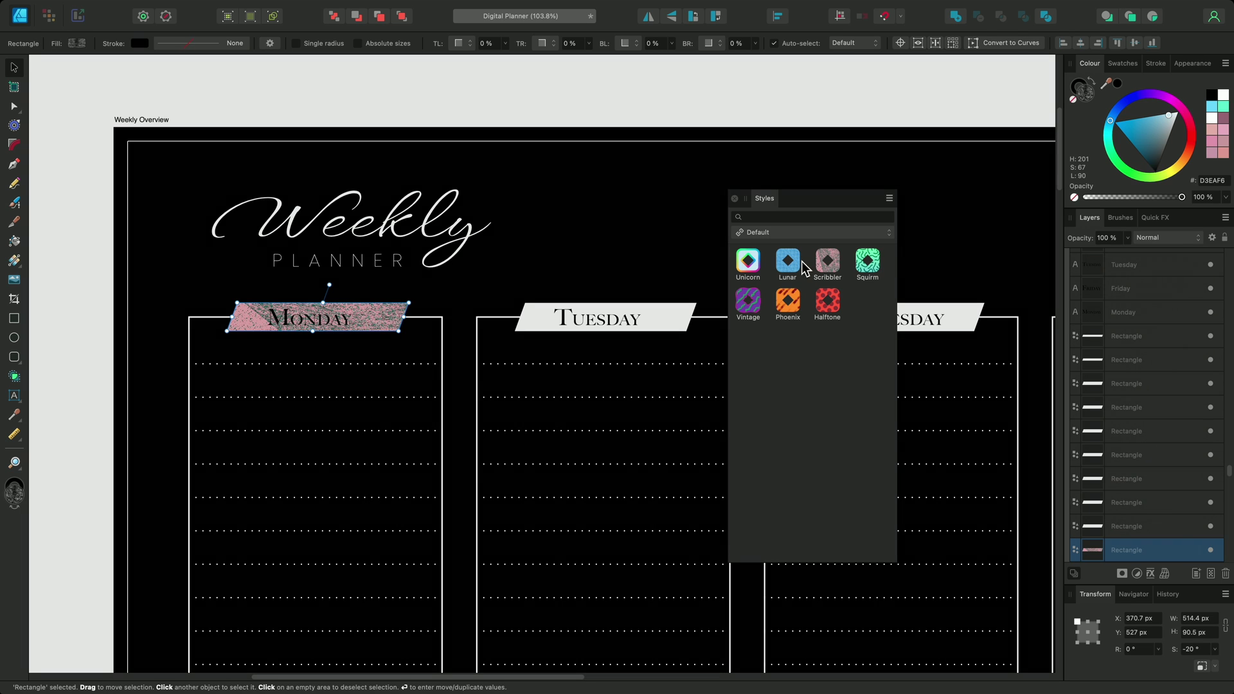
Revert the Monday banner to defaults and drag a linear gradient with an aqua stop at about 78% noise.
click(171, 18)
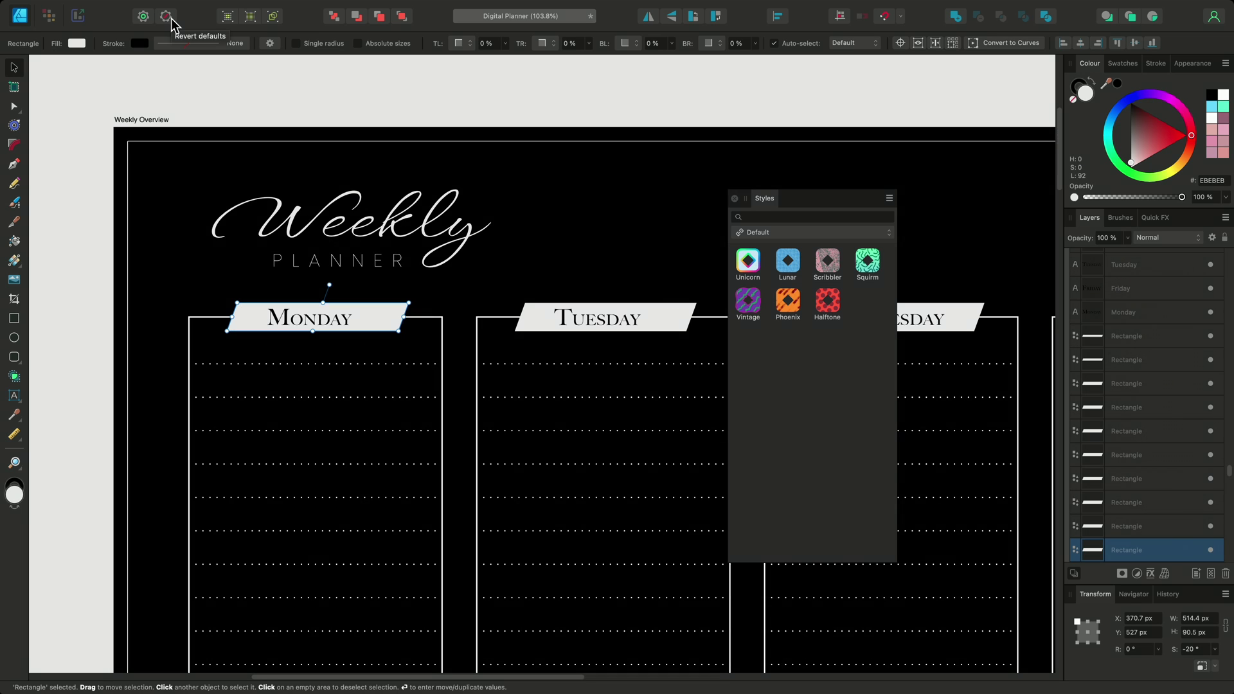
click(14, 259)
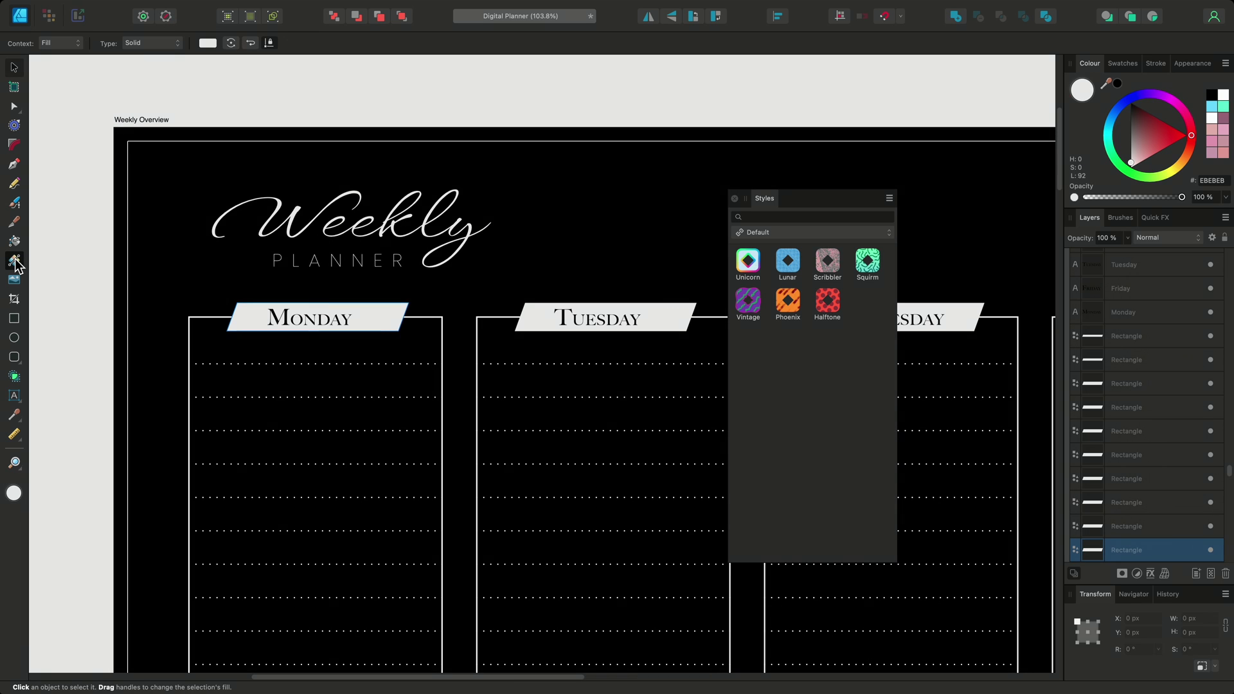
drag(314, 329, 316, 299)
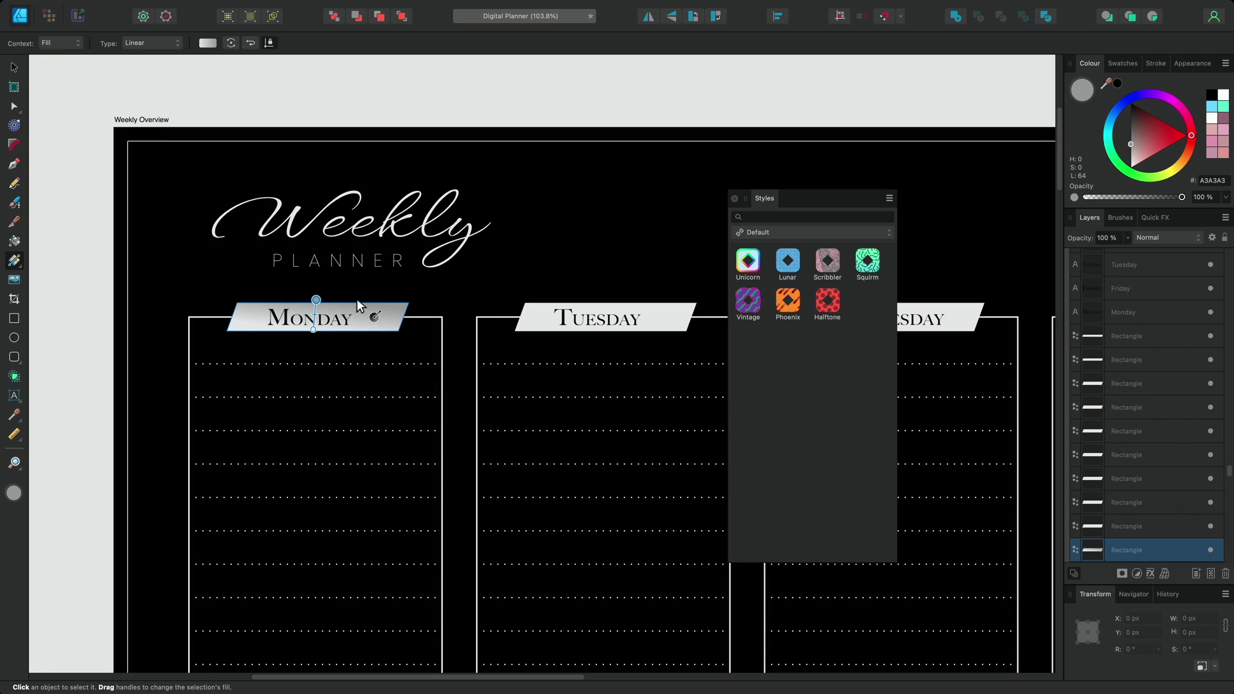
click(1222, 106)
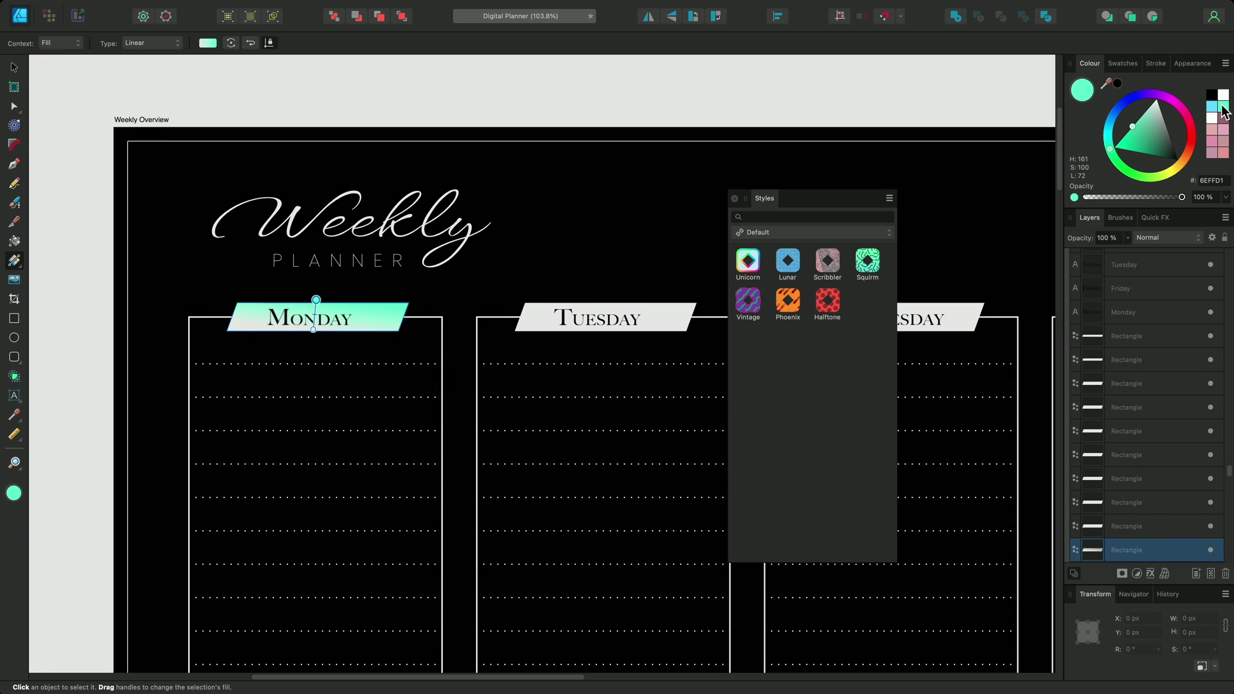
click(1073, 197)
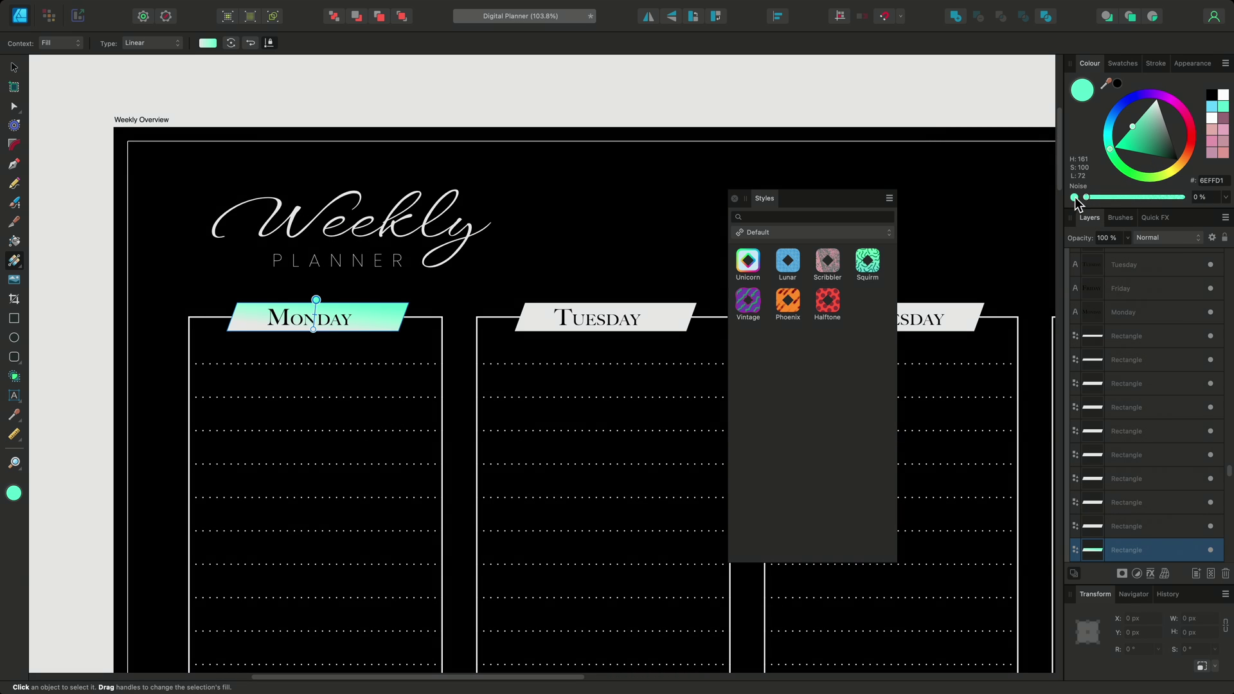
drag(1086, 198, 1163, 198)
Make the gradient's bottom stop light blue with added noise.
click(314, 329)
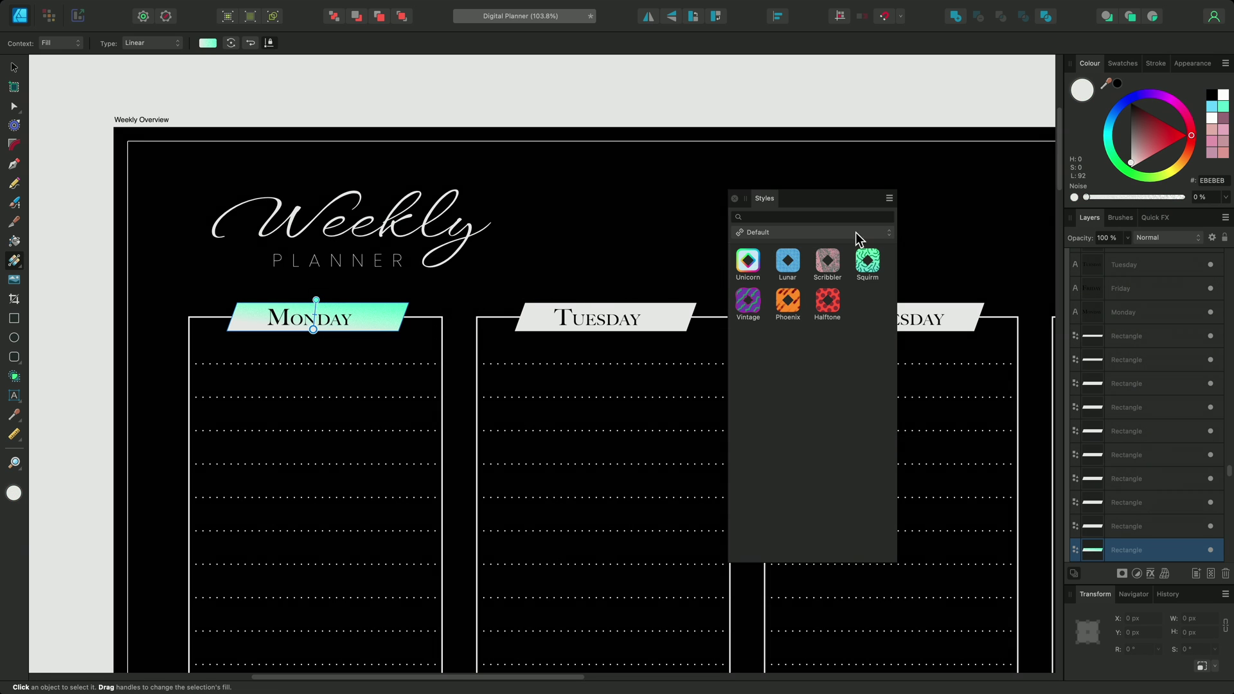
click(1210, 107)
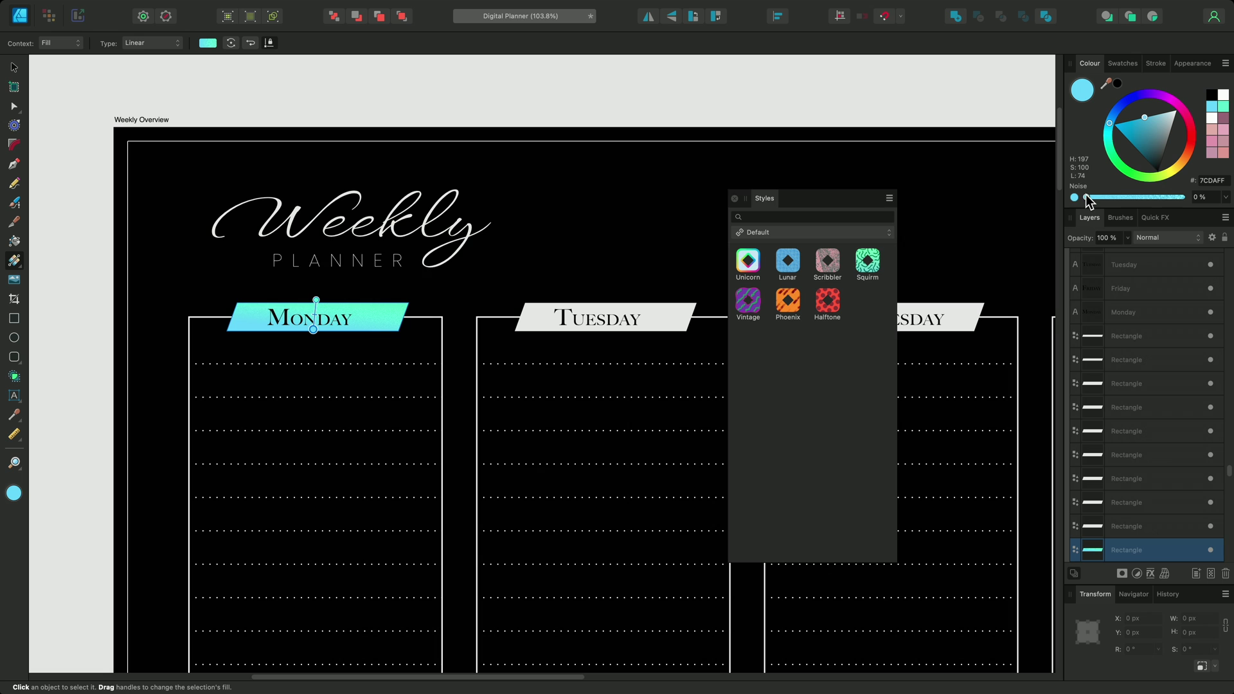
drag(1089, 197, 1166, 198)
Enable a 1 px 3D effect on the Monday banner in Quick FX.
click(1157, 218)
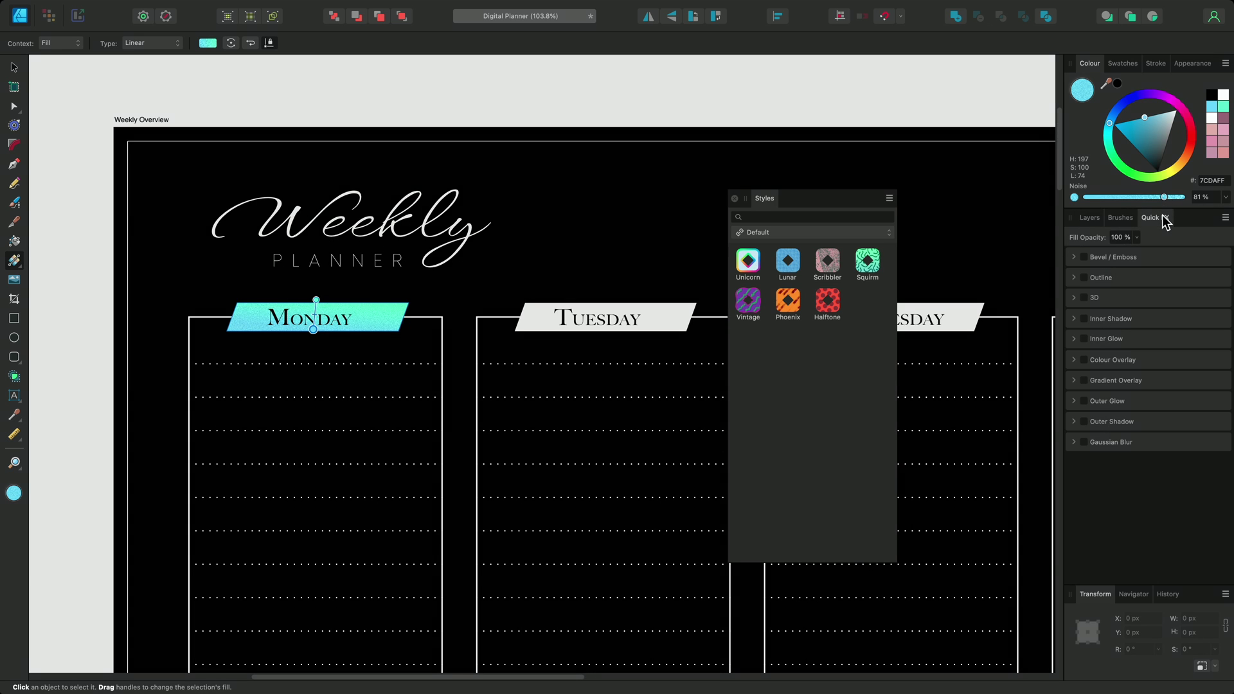
click(1084, 297)
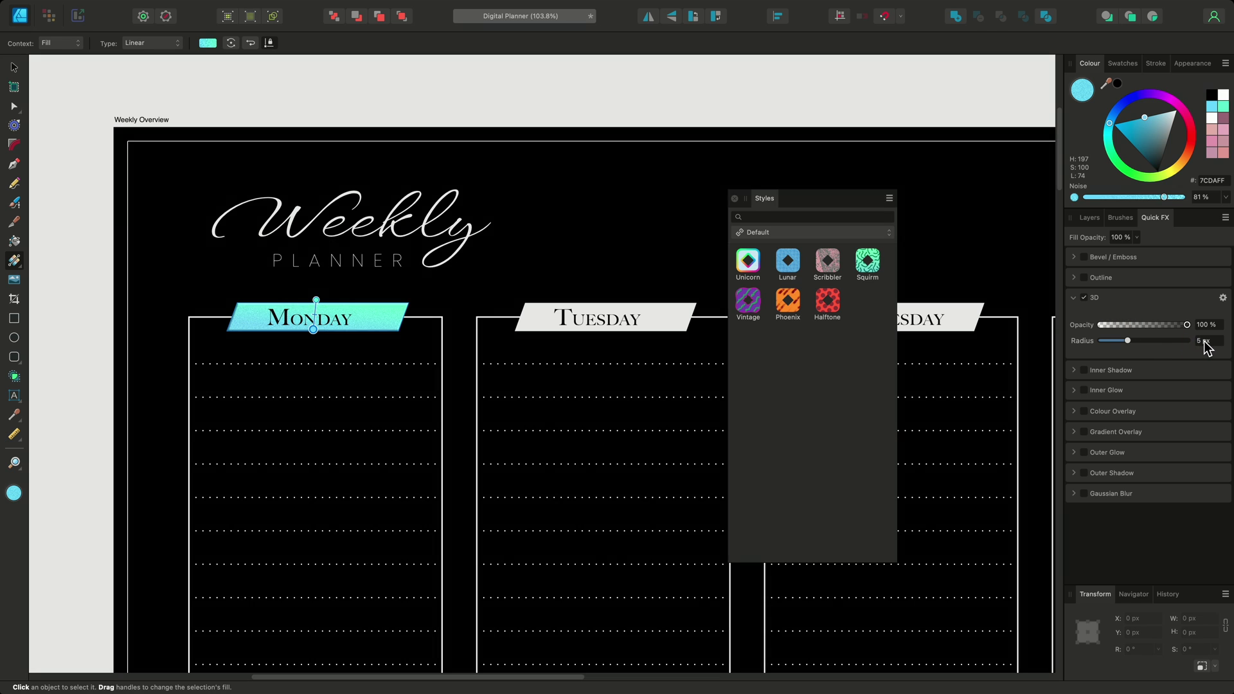
scroll(1205, 343, down, 4)
Add a deep purple inner glow with a 17 px radius to the Monday banner.
click(1084, 391)
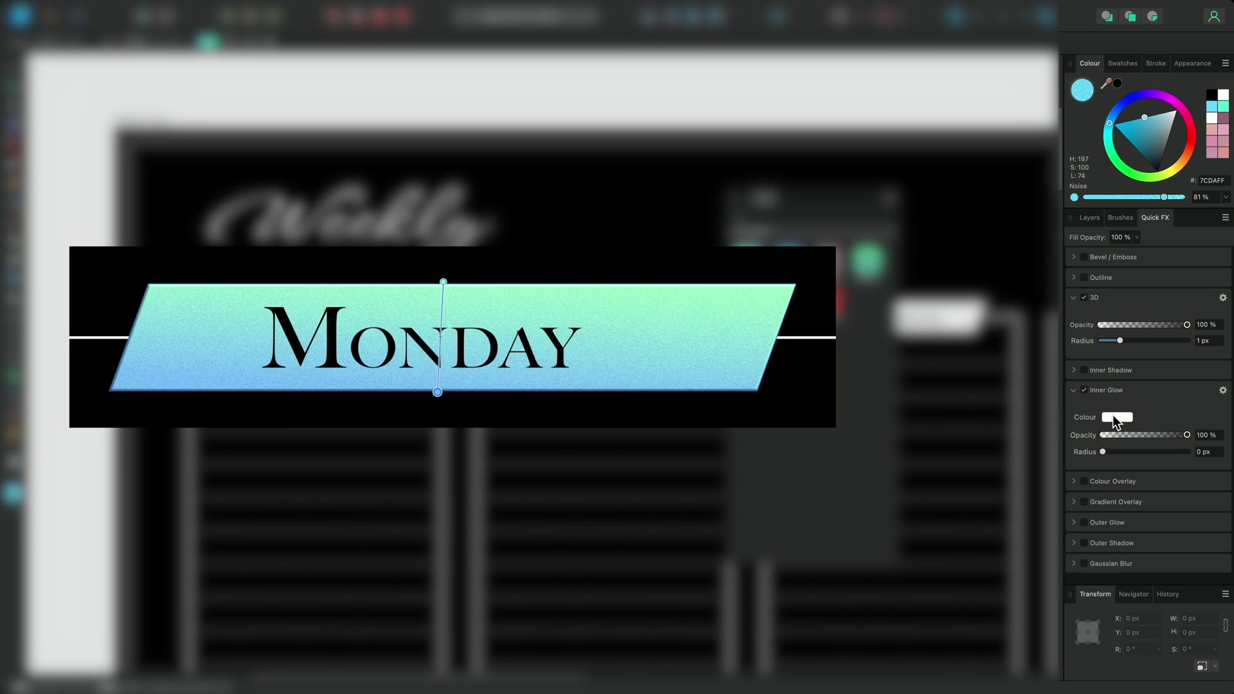
click(1113, 419)
click(1179, 472)
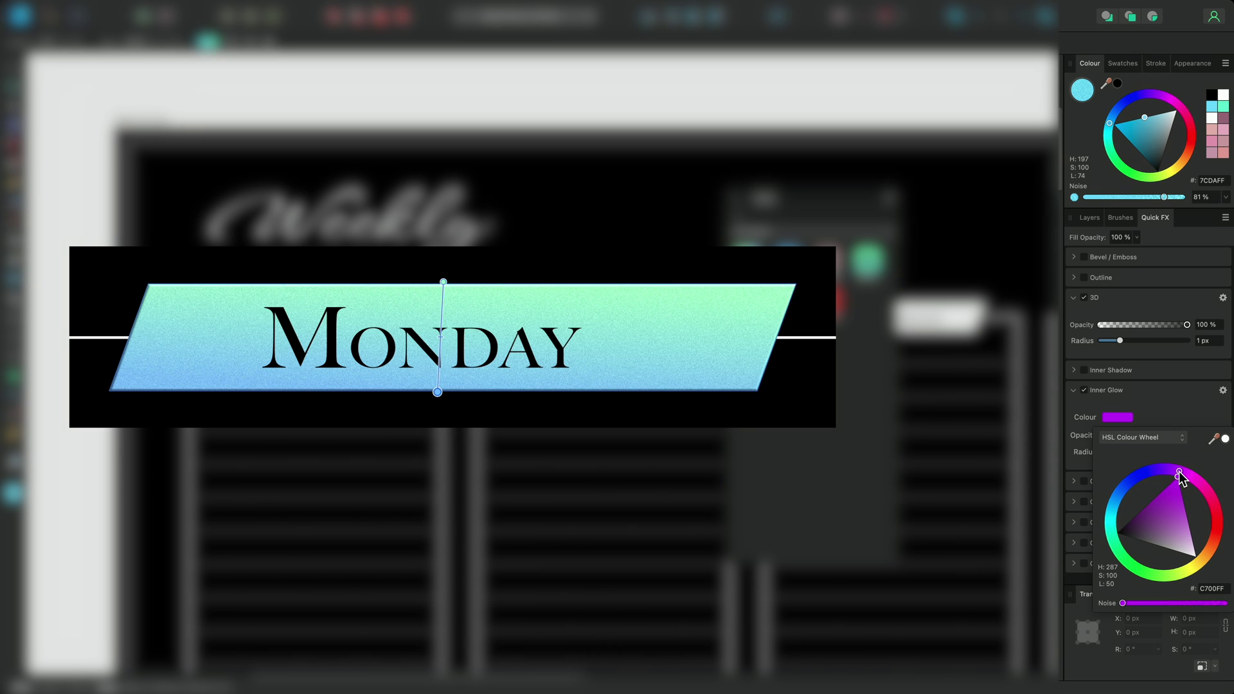
click(1152, 498)
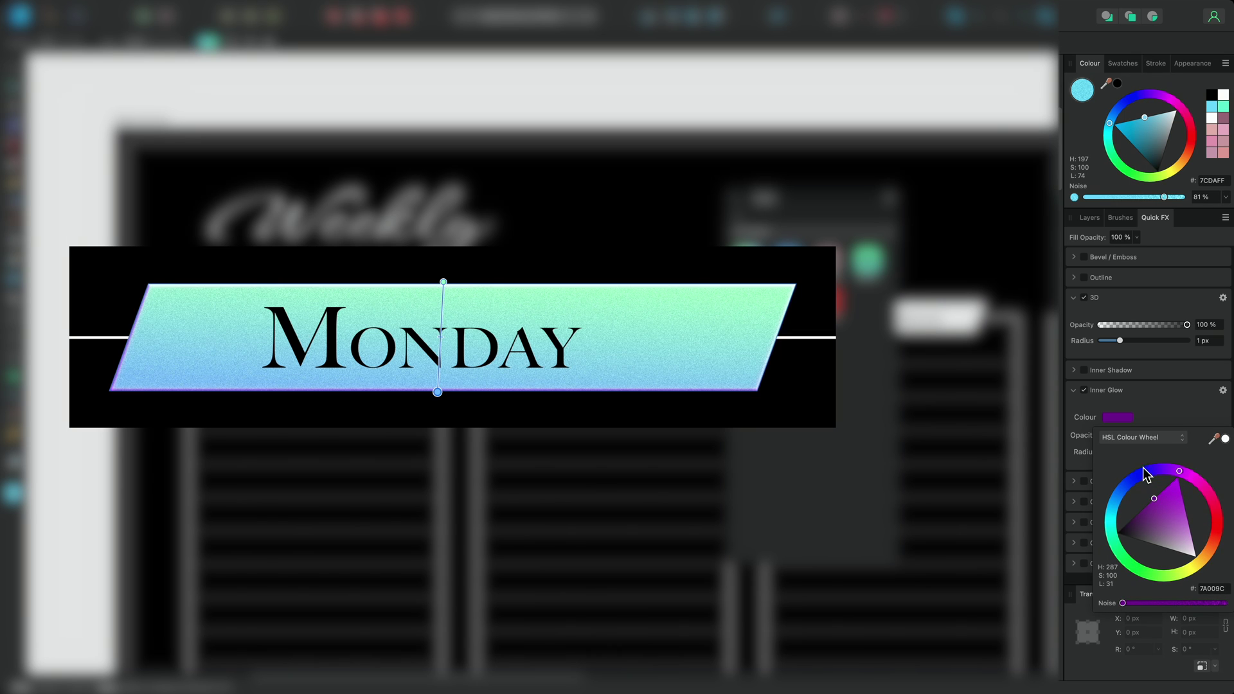
scroll(1208, 453, up, 12)
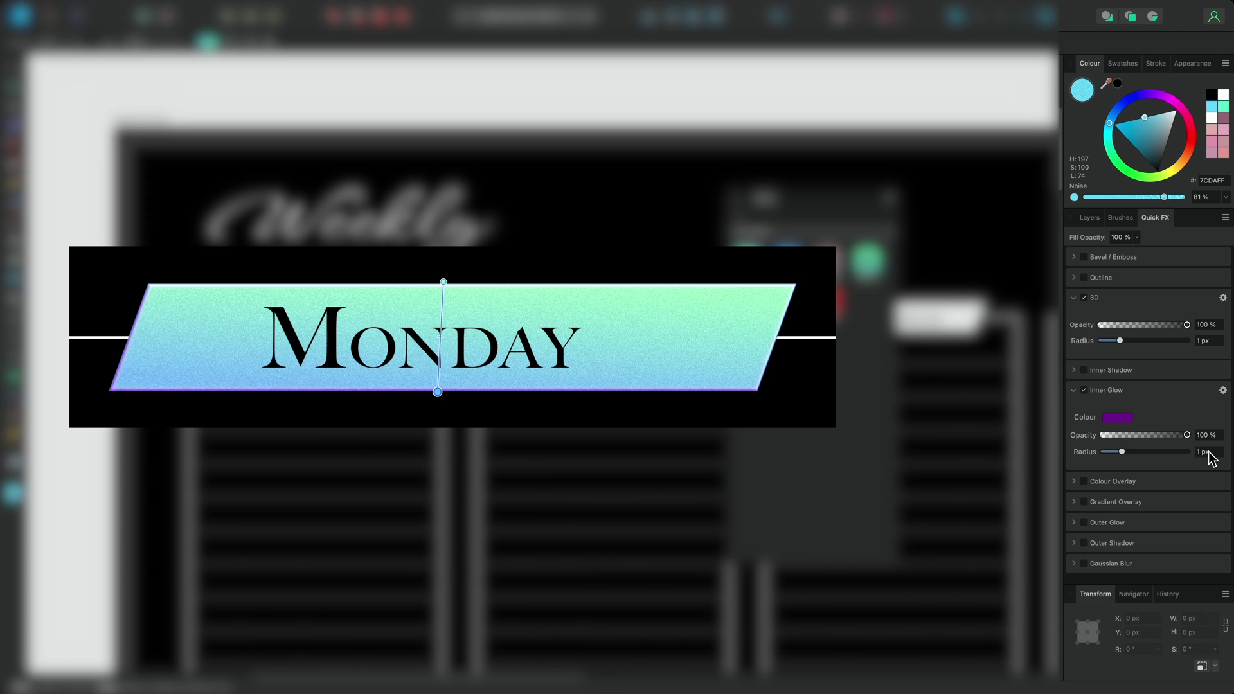
scroll(1211, 457, up, 1)
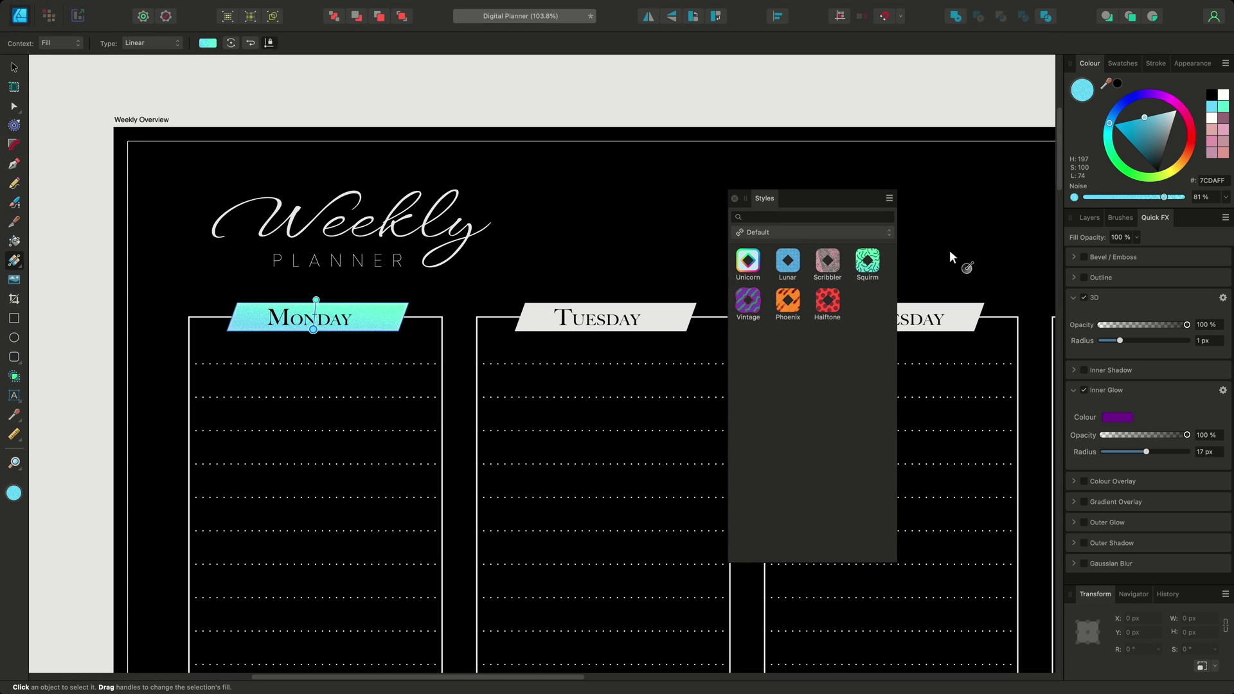
Switch to the Move tool and toggle the Styles panel between list and thumbnail views.
key(v)
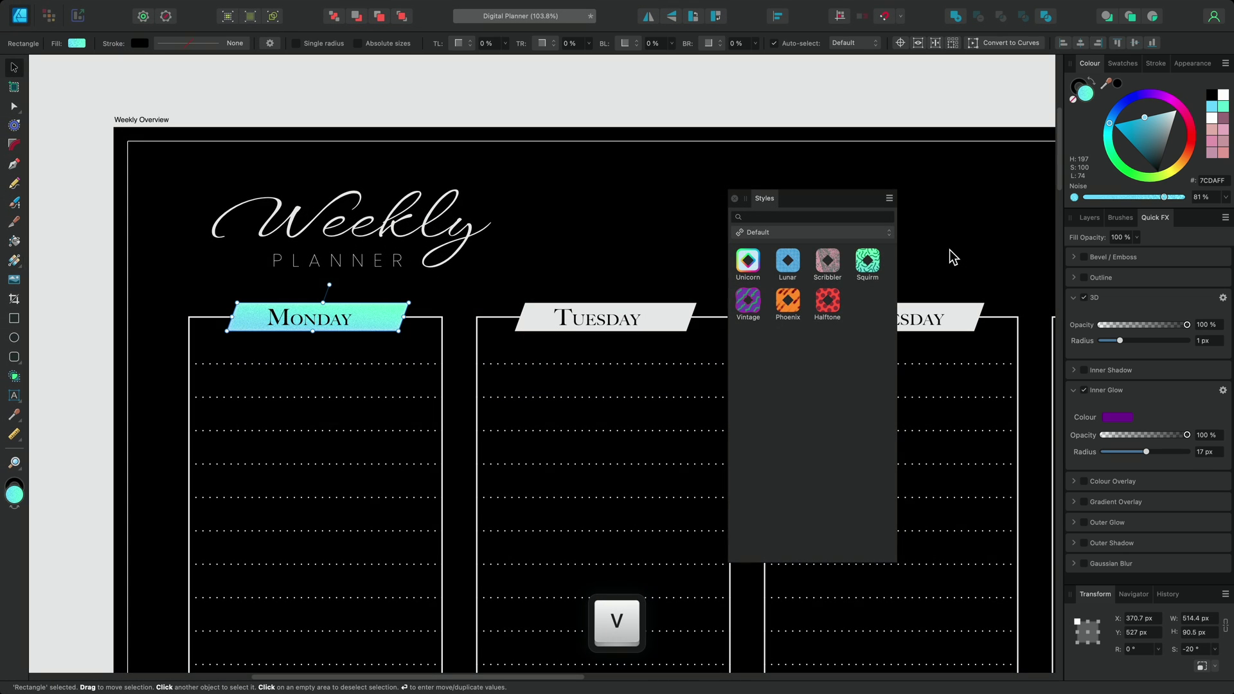
click(889, 199)
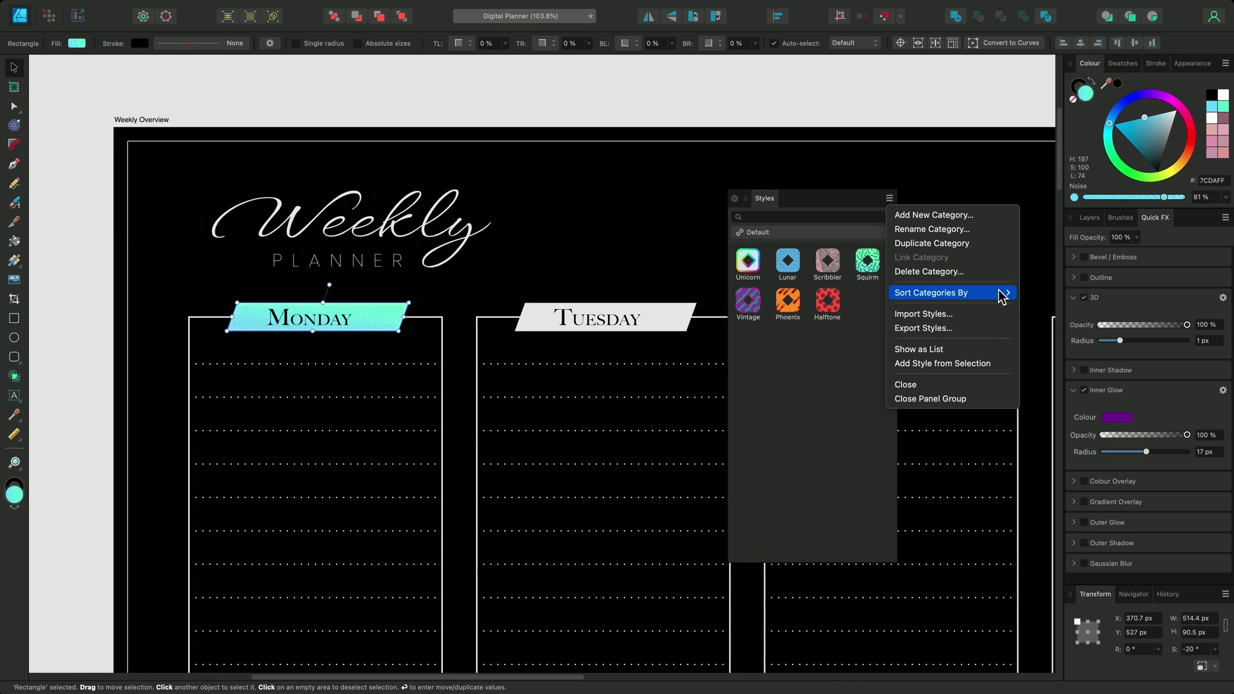
mouse_move(1002, 294)
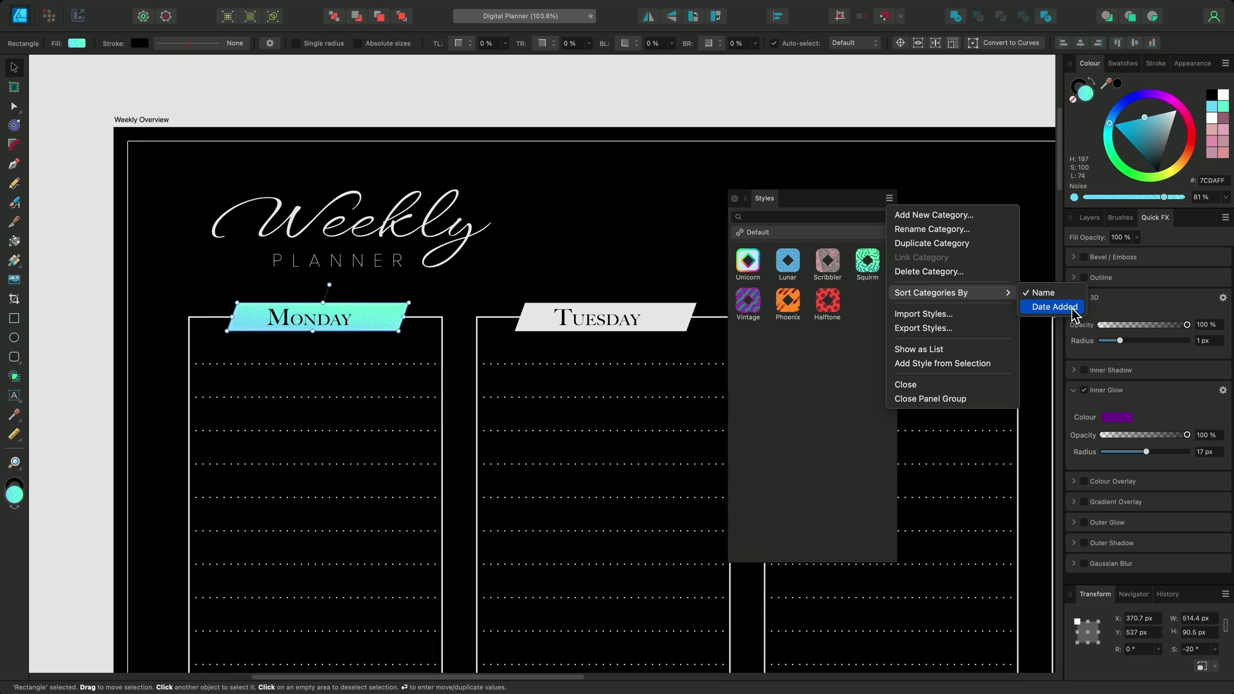
click(1006, 358)
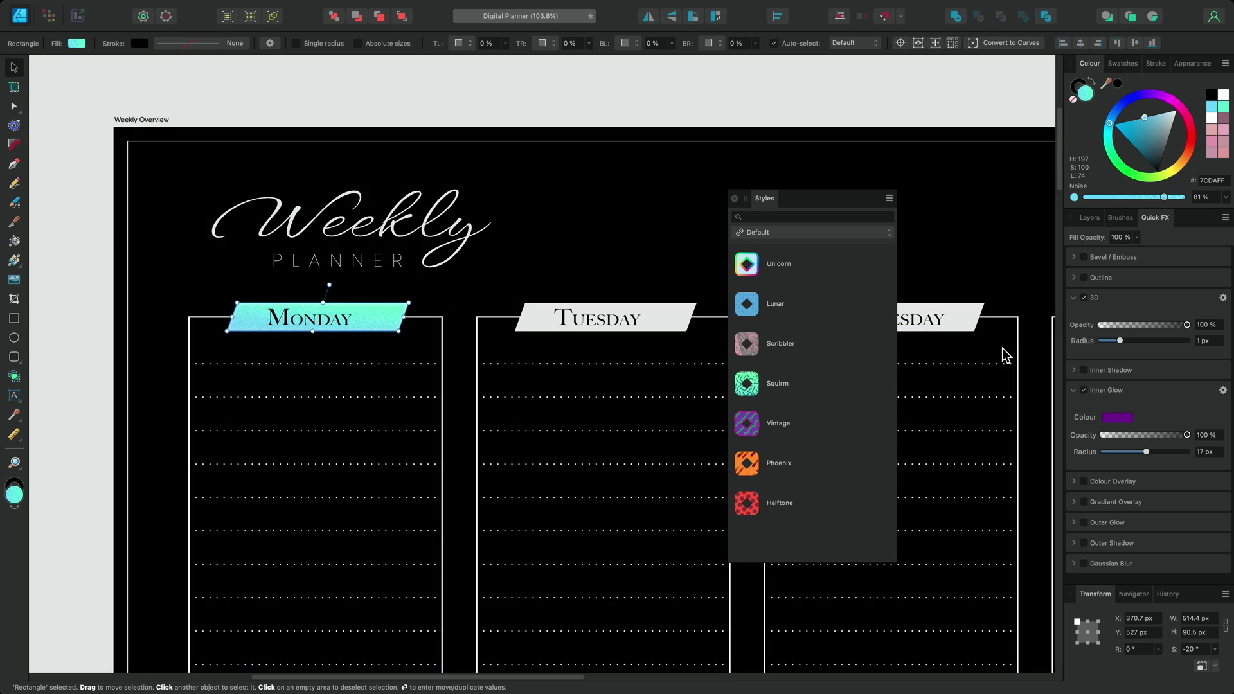
click(889, 198)
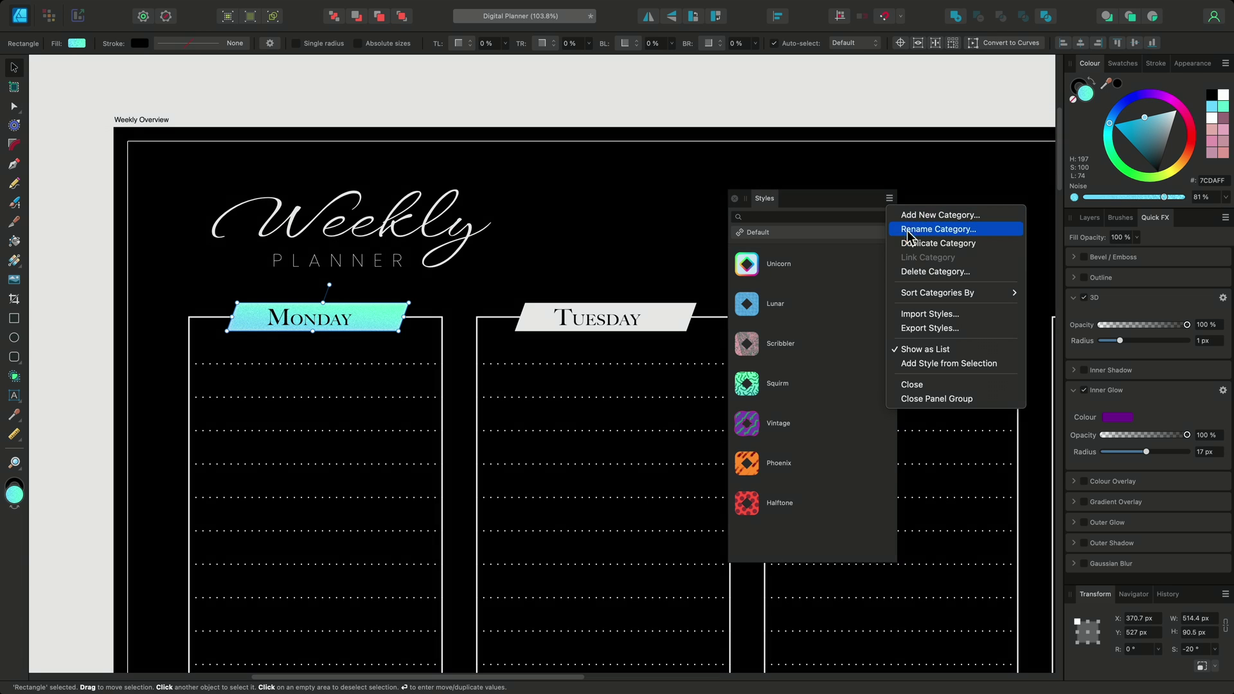
click(970, 350)
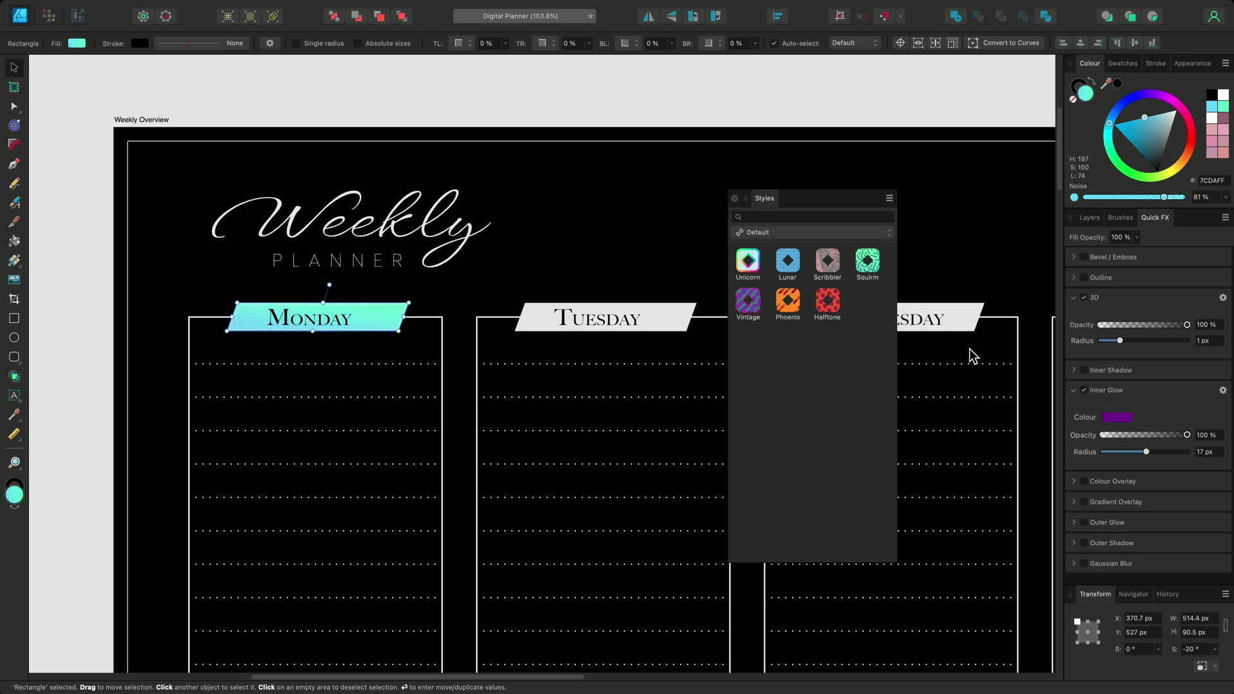
Add a style from the Monday banner and rename Style 8 to 'Iridescent'.
click(889, 198)
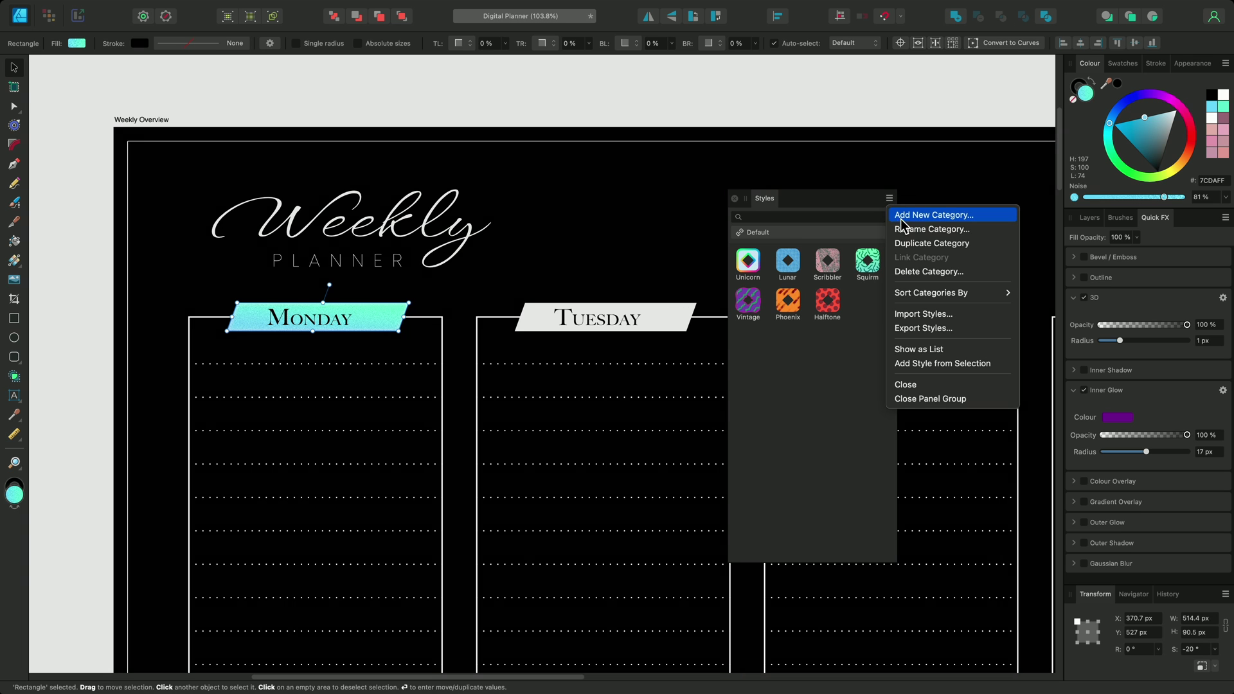
click(1001, 373)
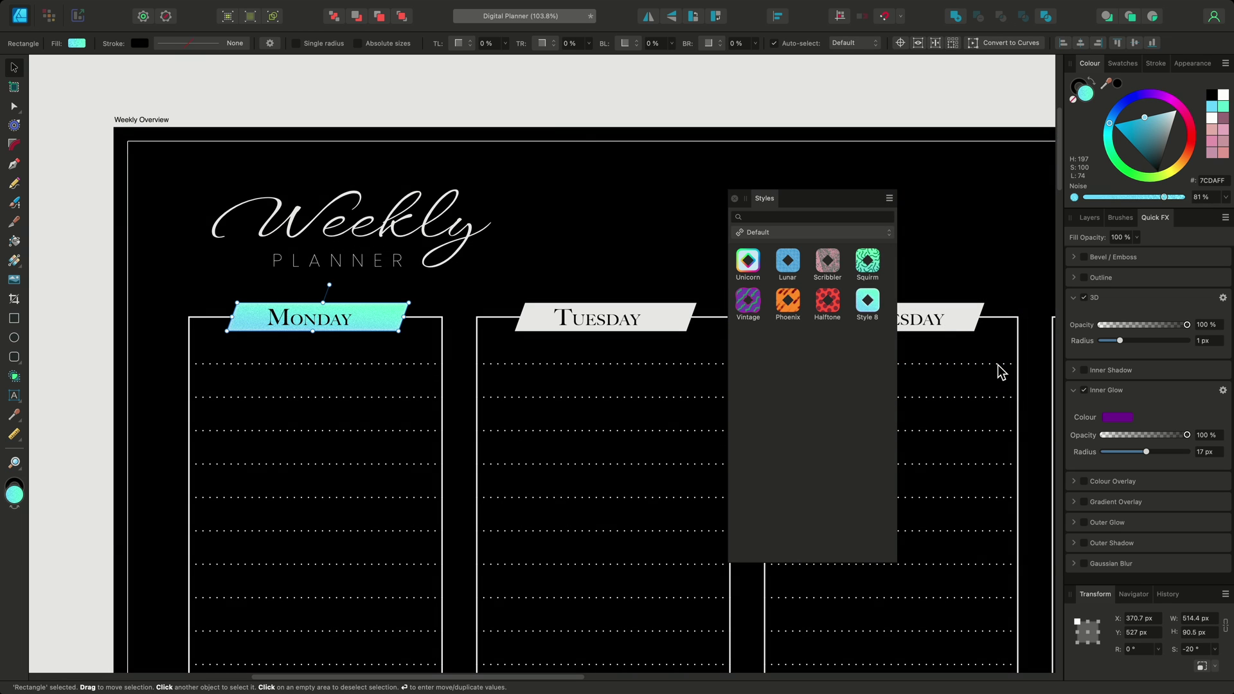
right_click(876, 304)
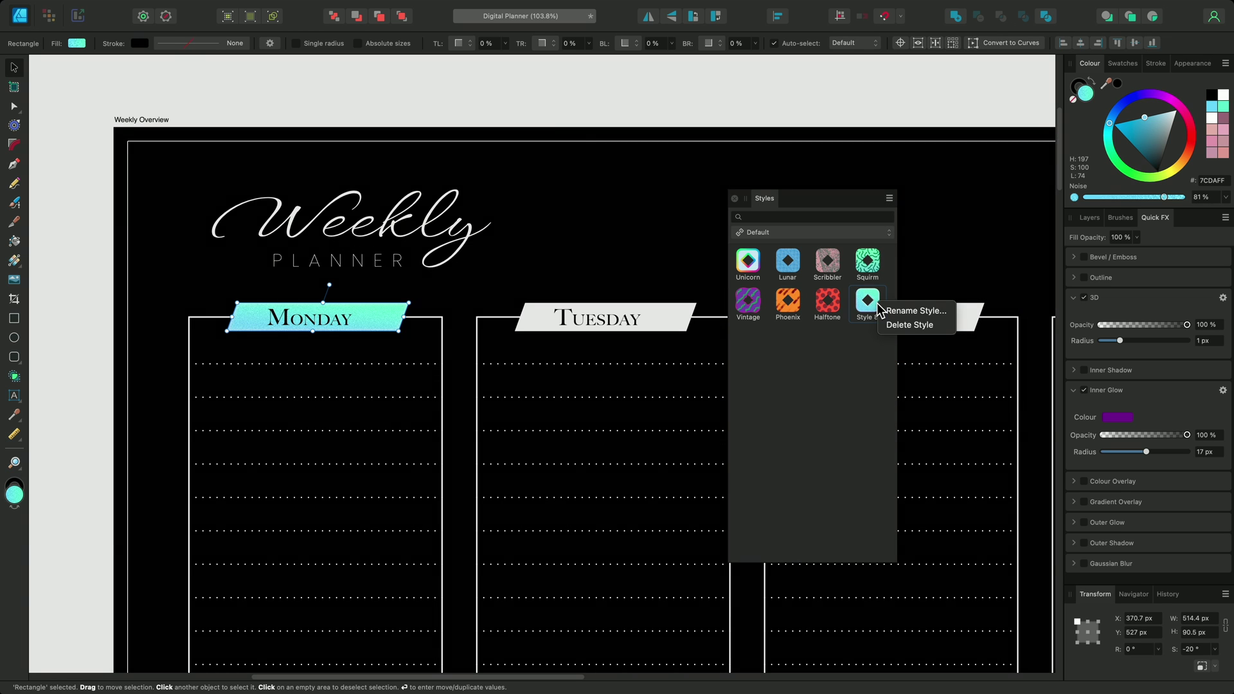
click(945, 311)
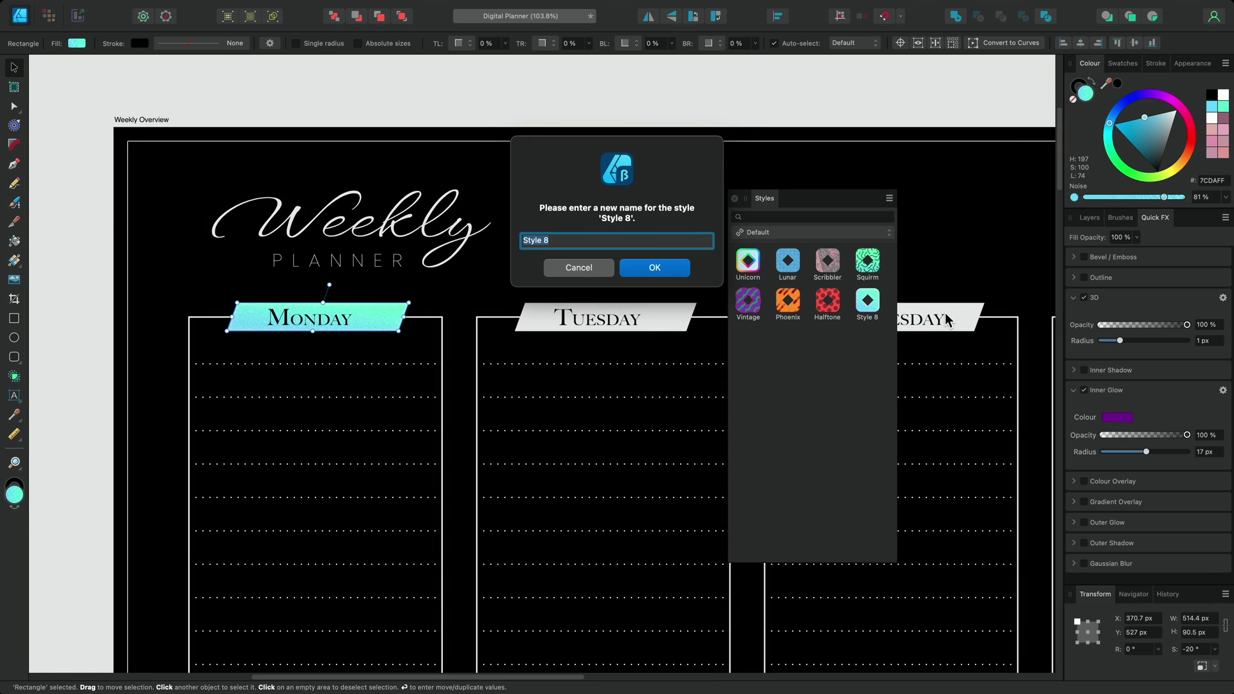
text(Iridescen)
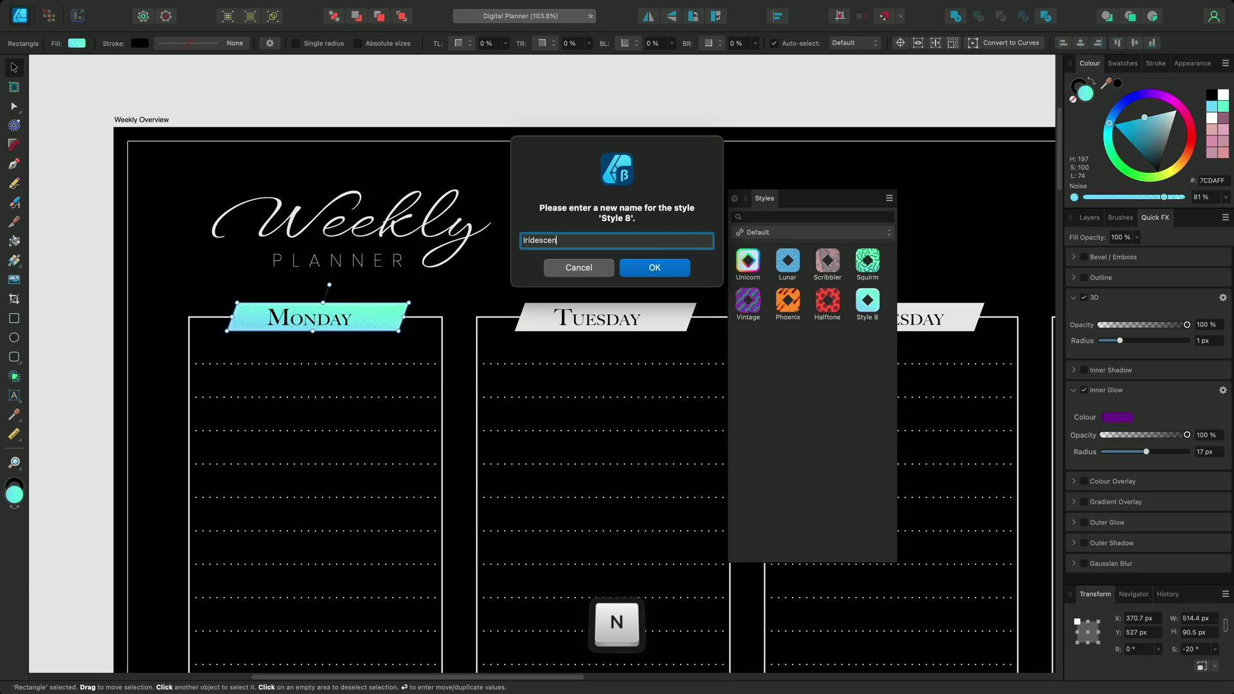
text(t)
key(Return)
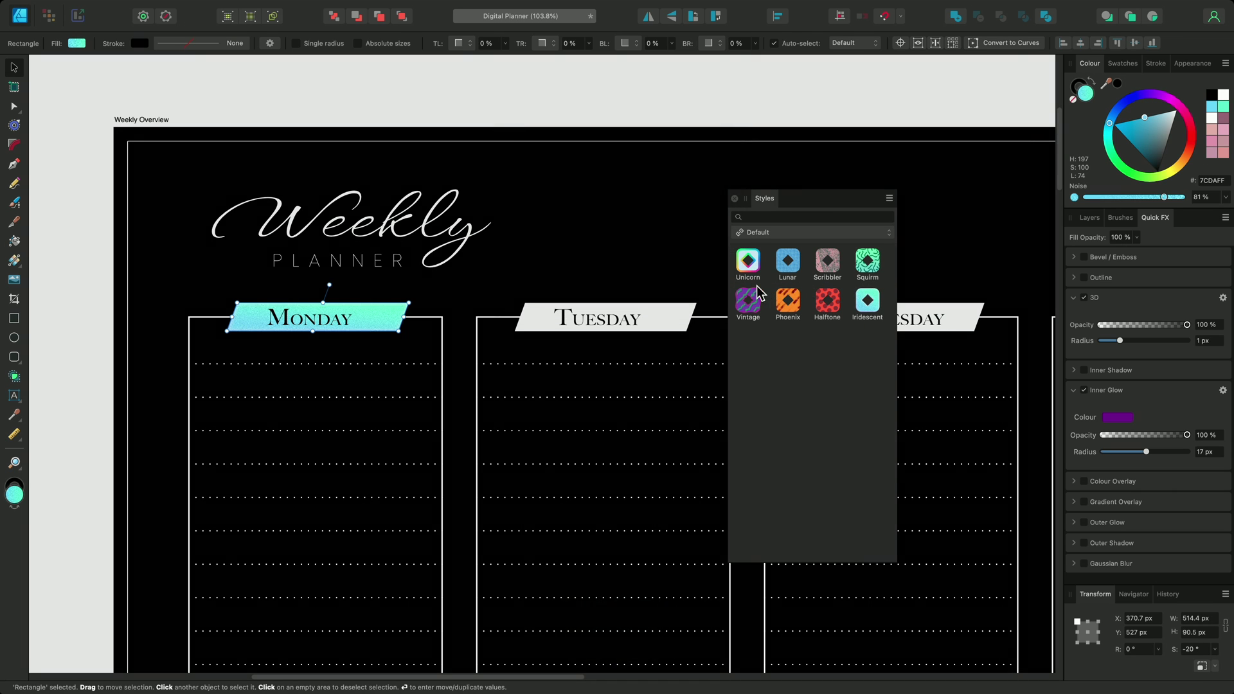
Apply Iridescent to the Tuesday banner, Weekly Overview border and Weekly title, then deselect.
click(678, 319)
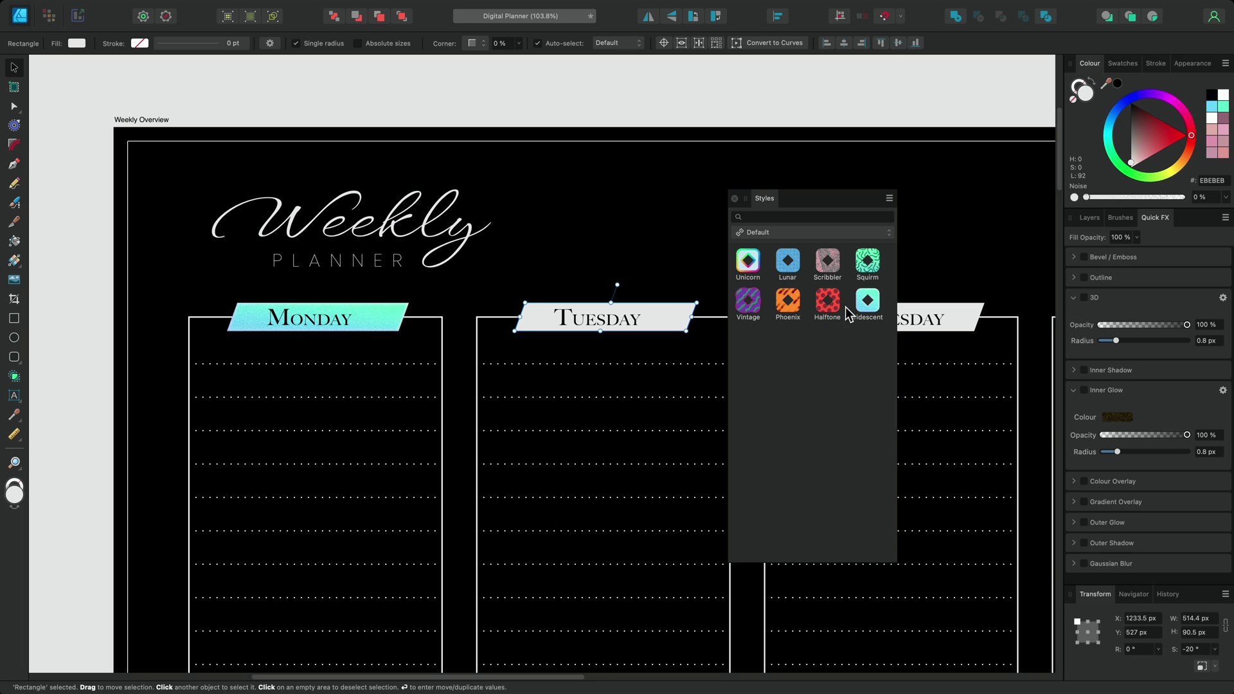
click(865, 307)
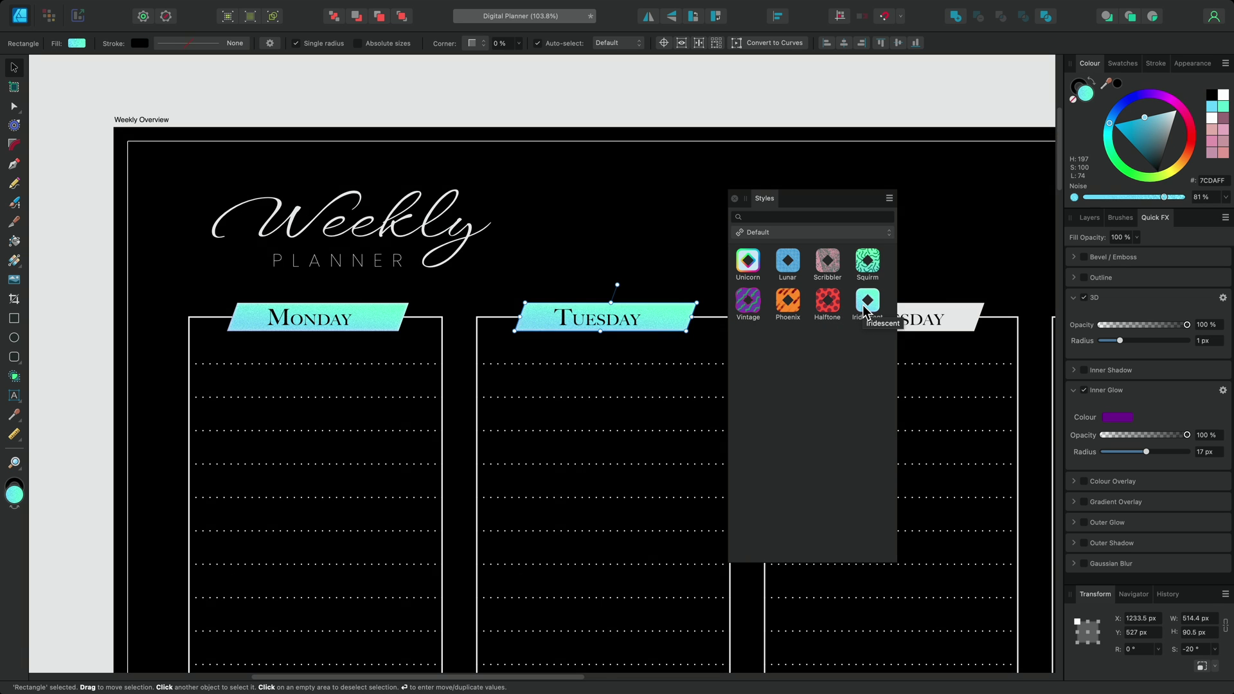
click(145, 120)
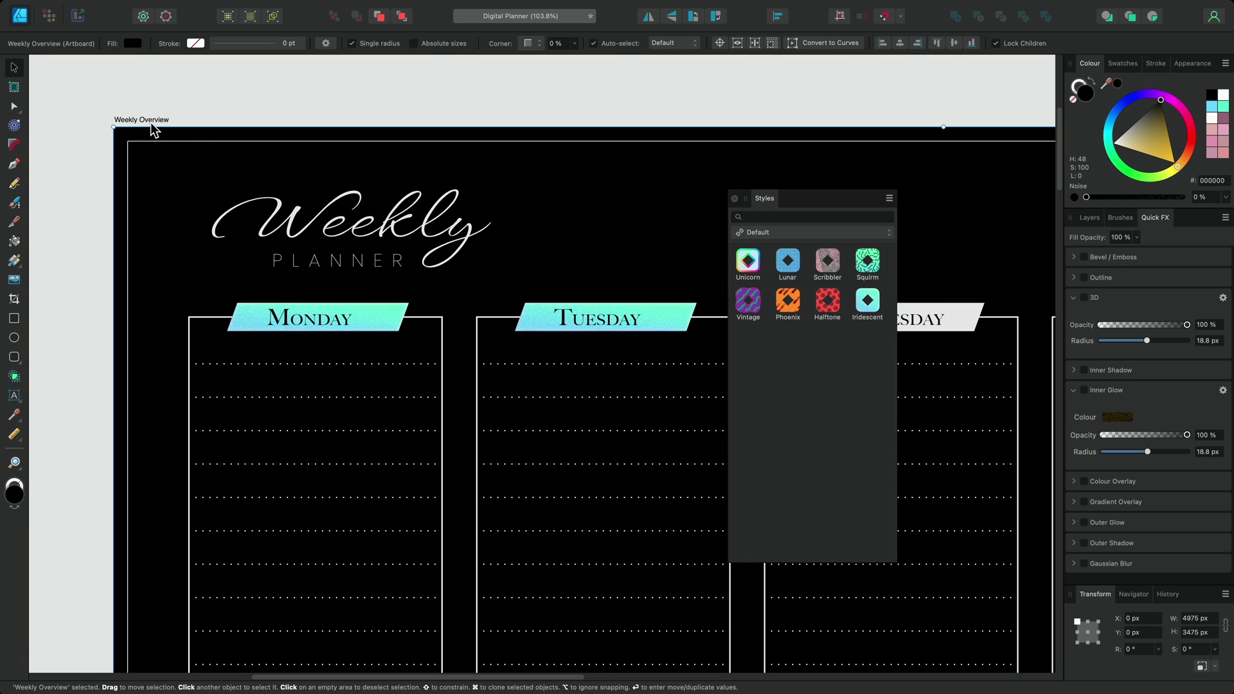
click(861, 300)
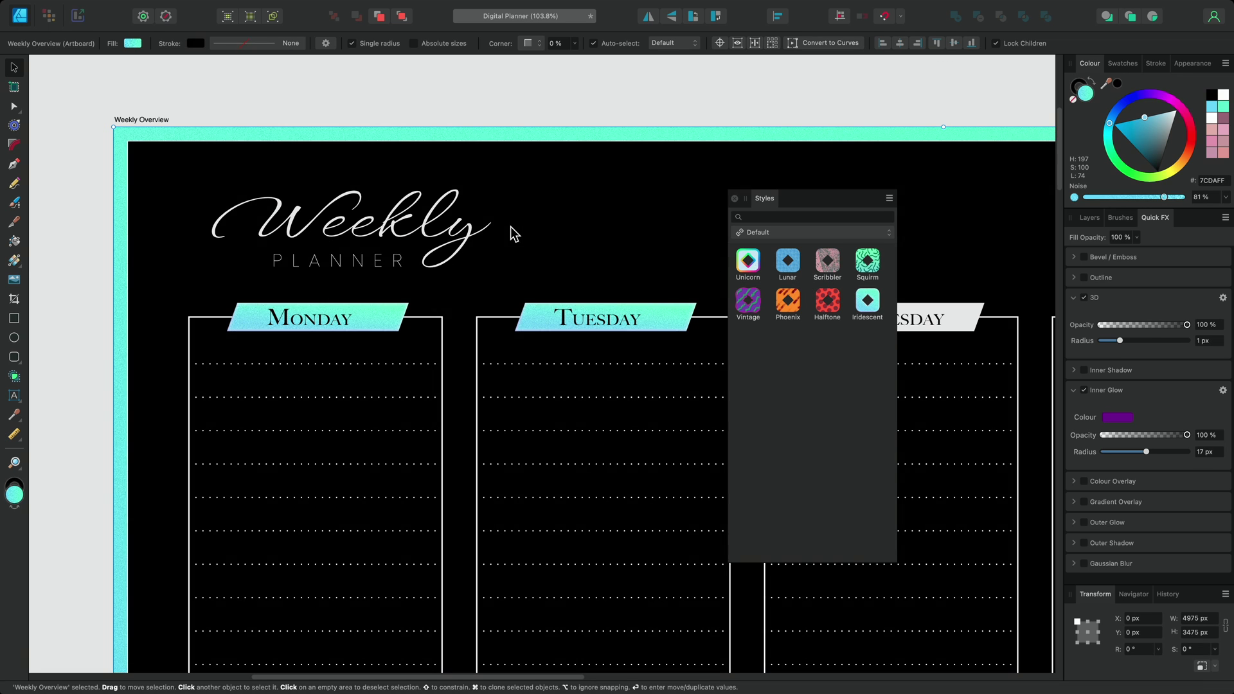
click(471, 234)
click(864, 301)
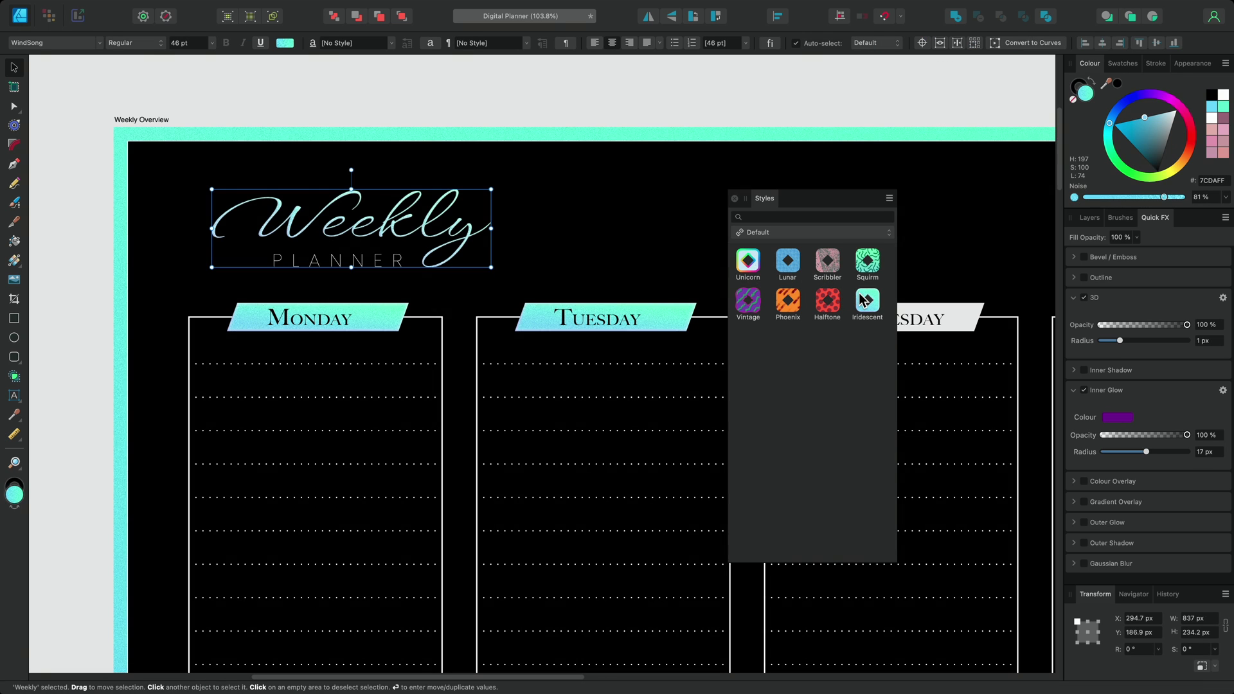
click(915, 258)
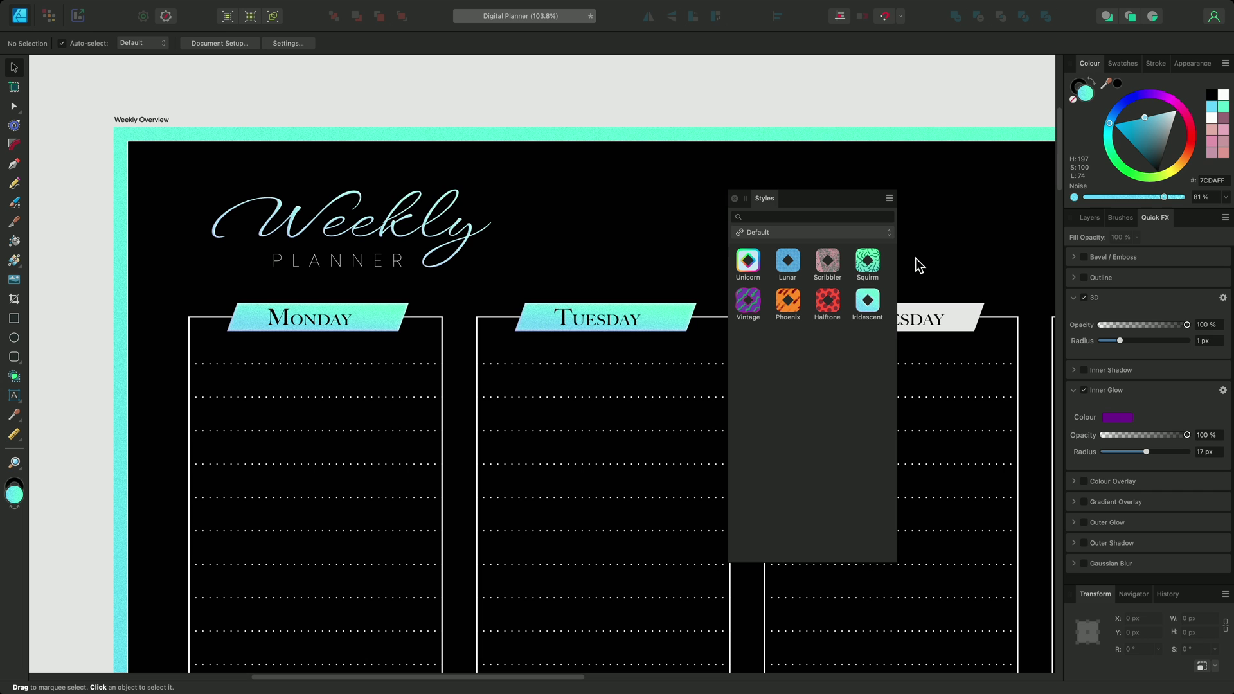
Import Metallic Styles.afstyles from Downloads and show the Metallic Styles category.
click(890, 198)
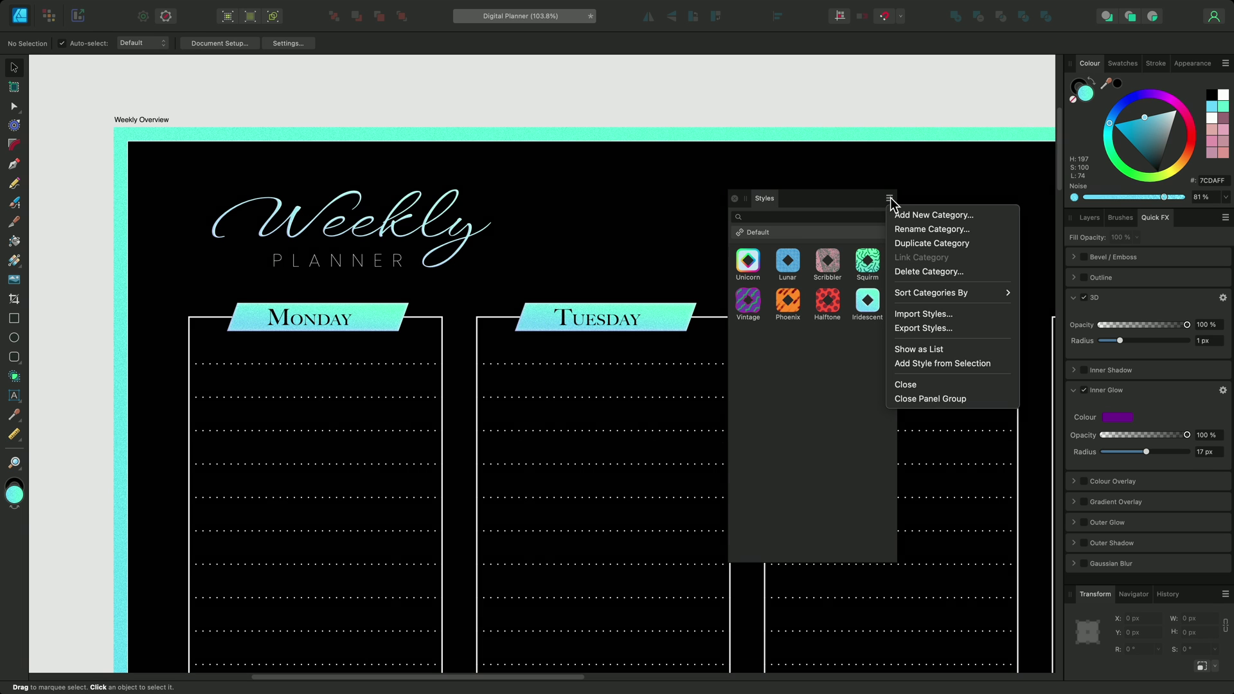
click(964, 315)
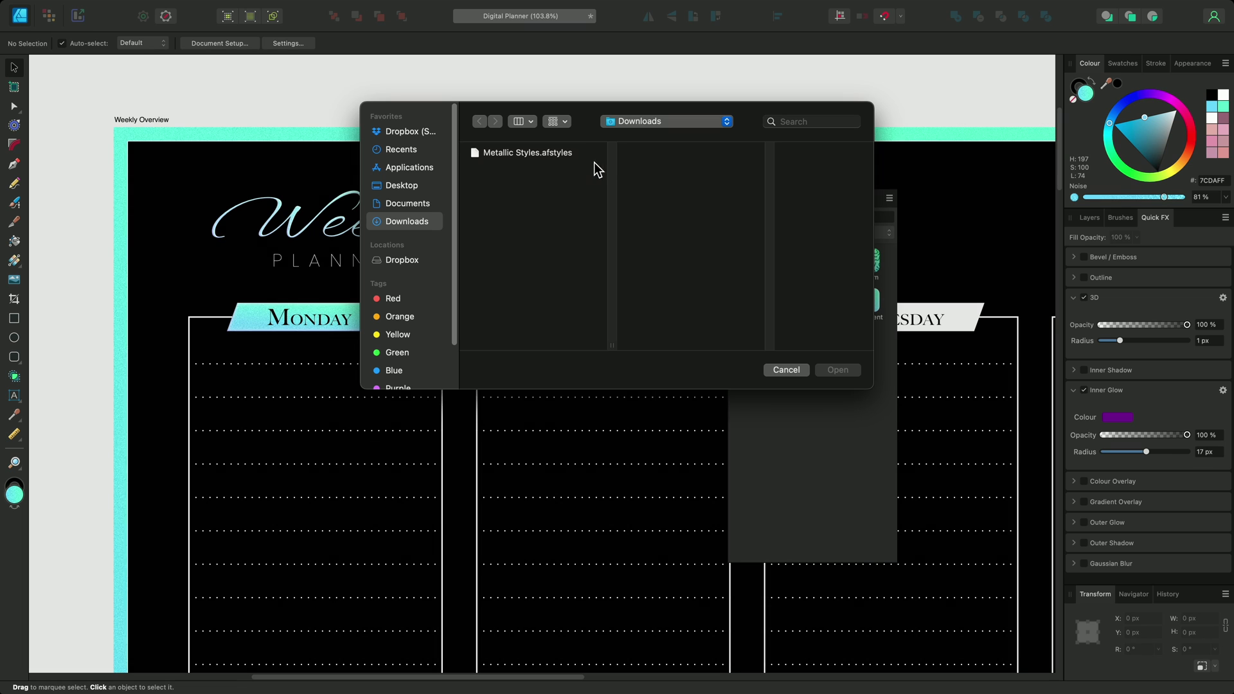
click(569, 156)
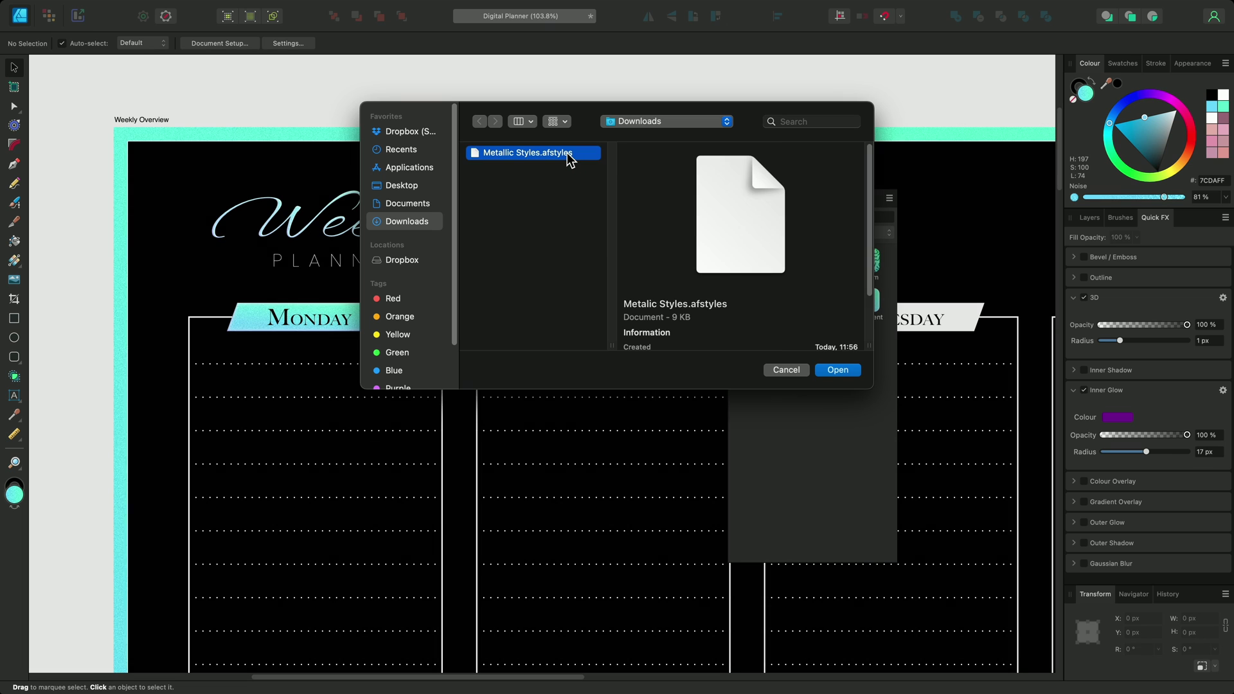
click(829, 371)
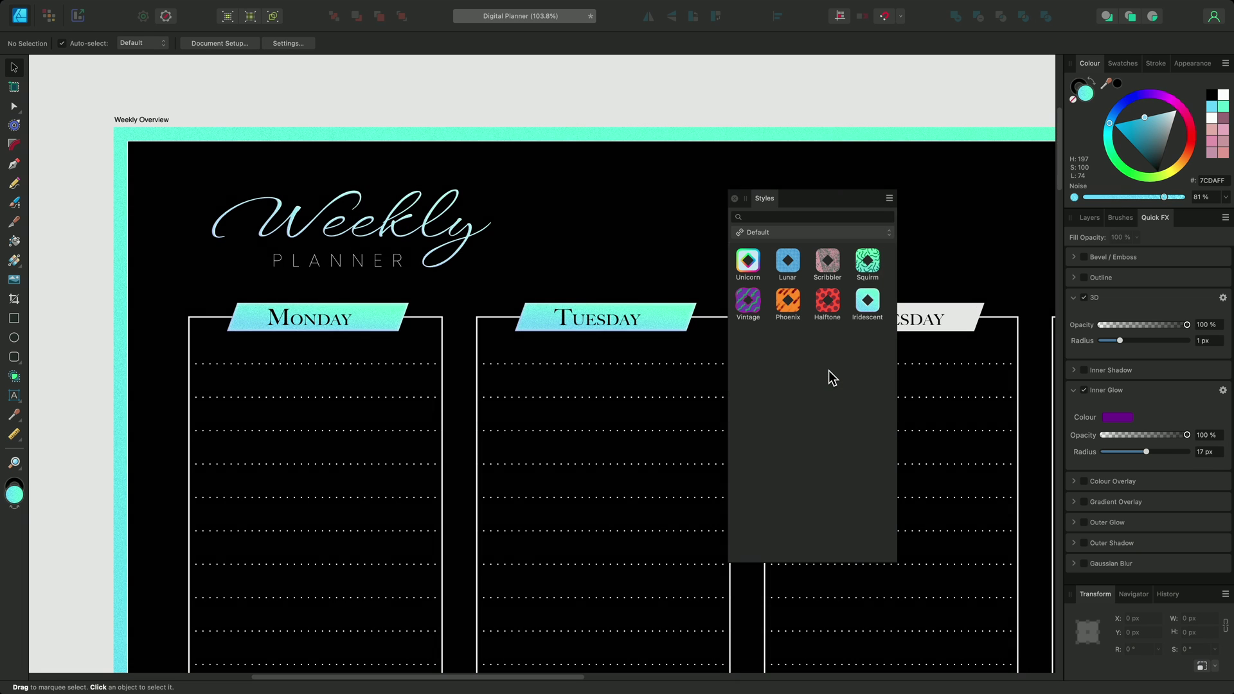
click(825, 234)
click(825, 246)
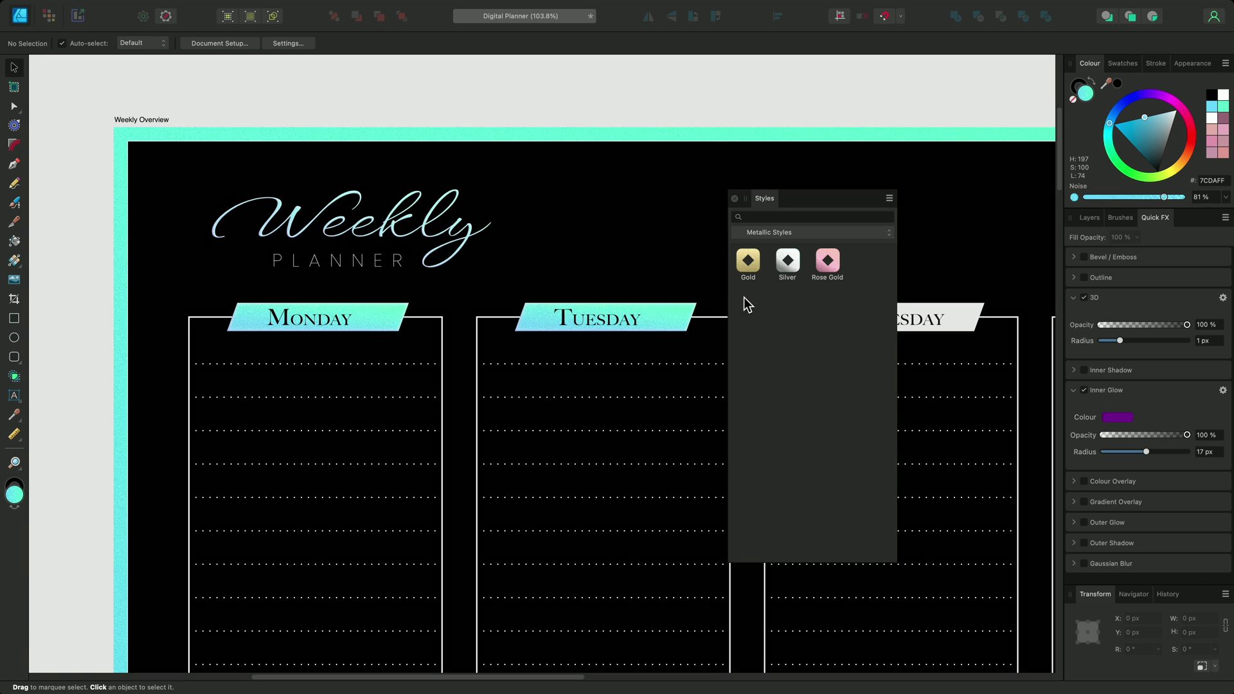
Apply Gold to the Monday banner, the page border, the Weekly title and the Tuesday banner.
click(403, 312)
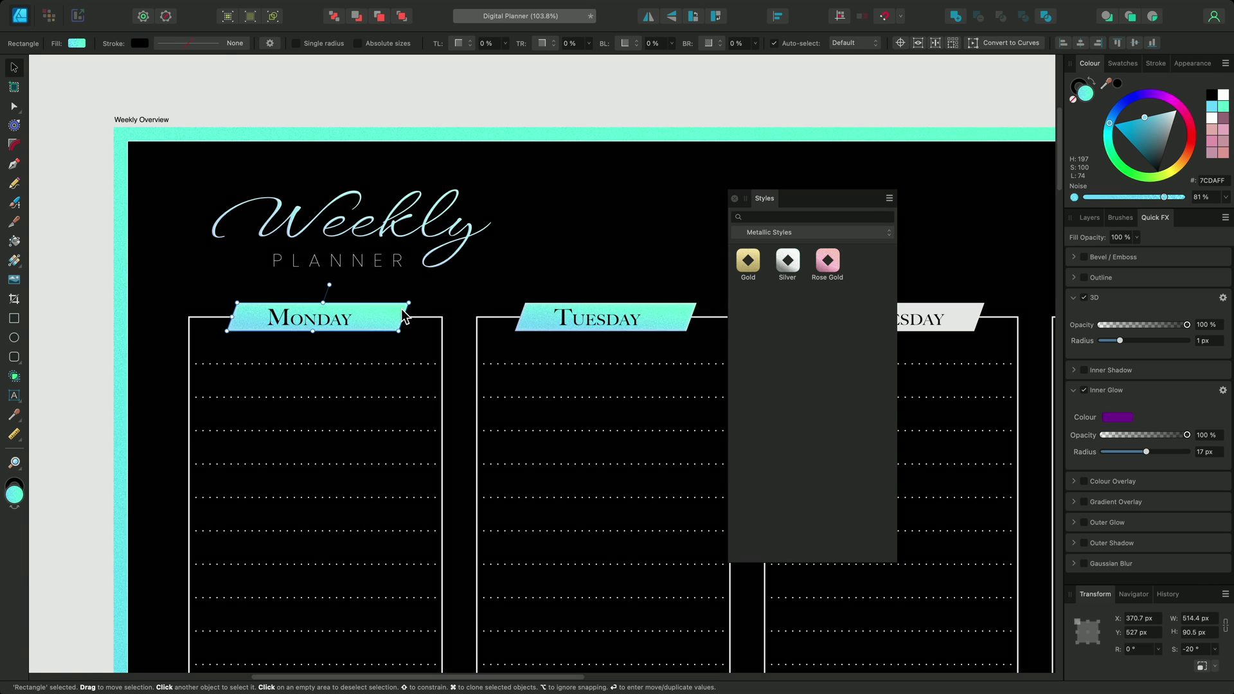
click(741, 267)
click(161, 128)
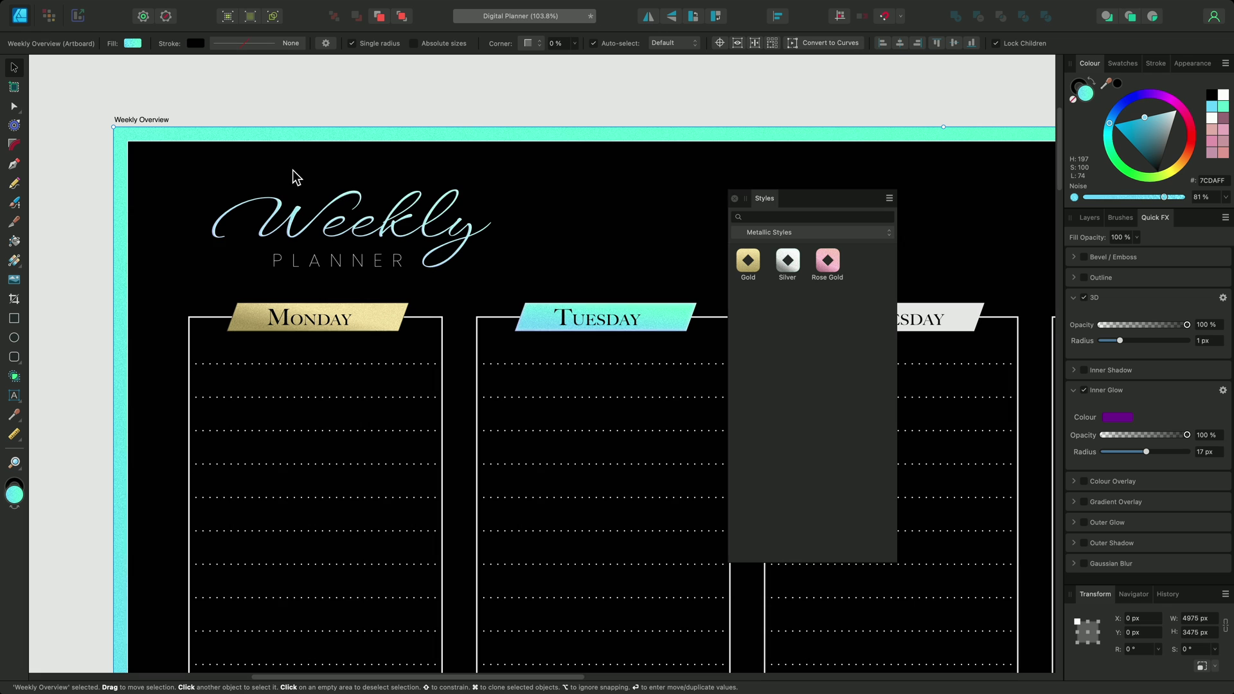
click(747, 268)
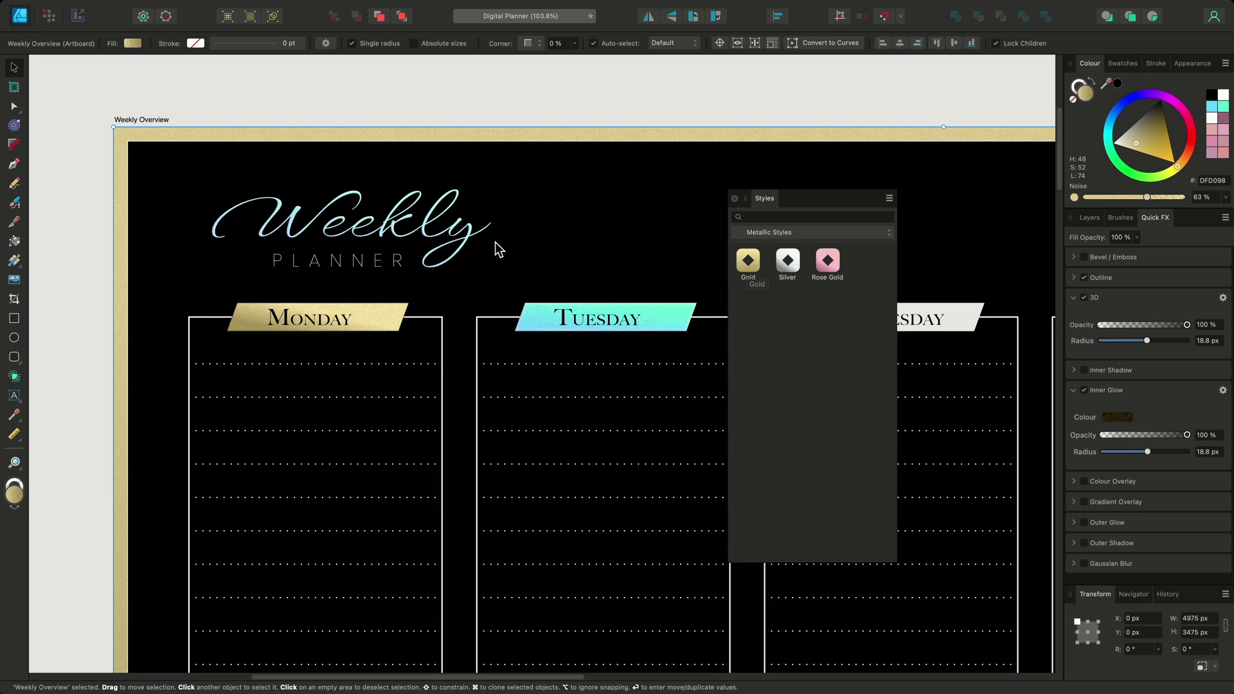
click(472, 236)
shift+click(538, 309)
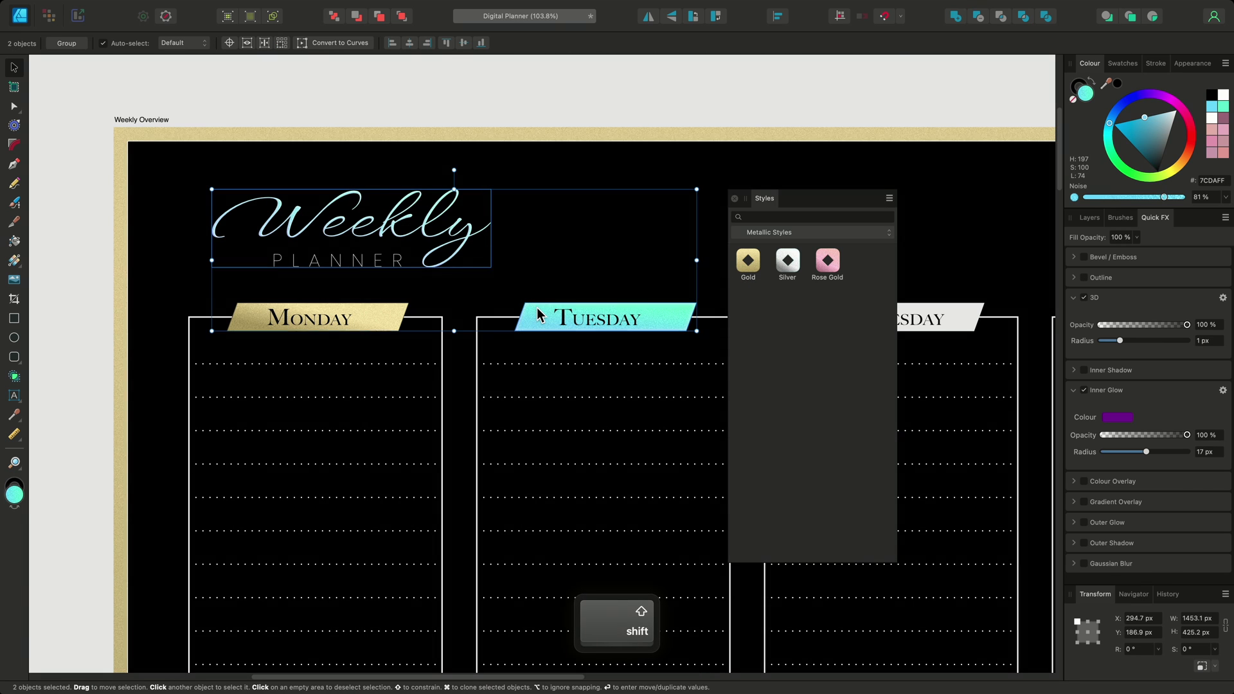
click(750, 261)
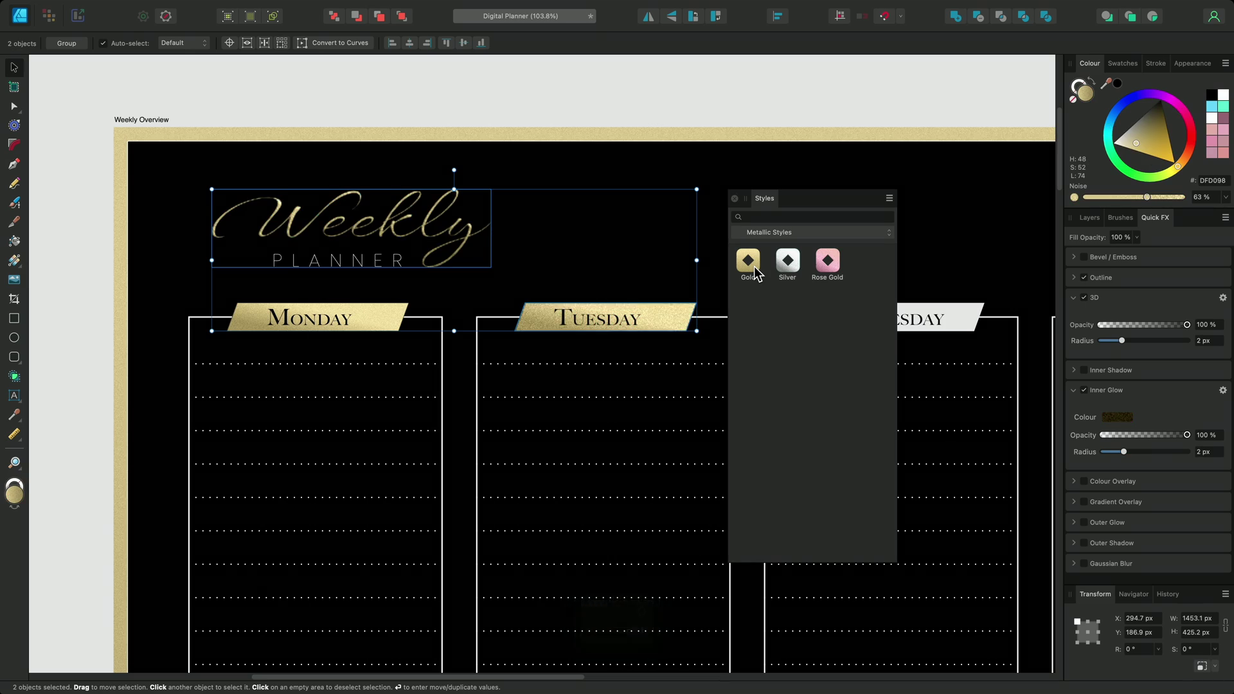
Zoom out to the whole weekly page and move the Styles panel off the Monthly and Goals boxes.
scroll(915, 264, down, 5)
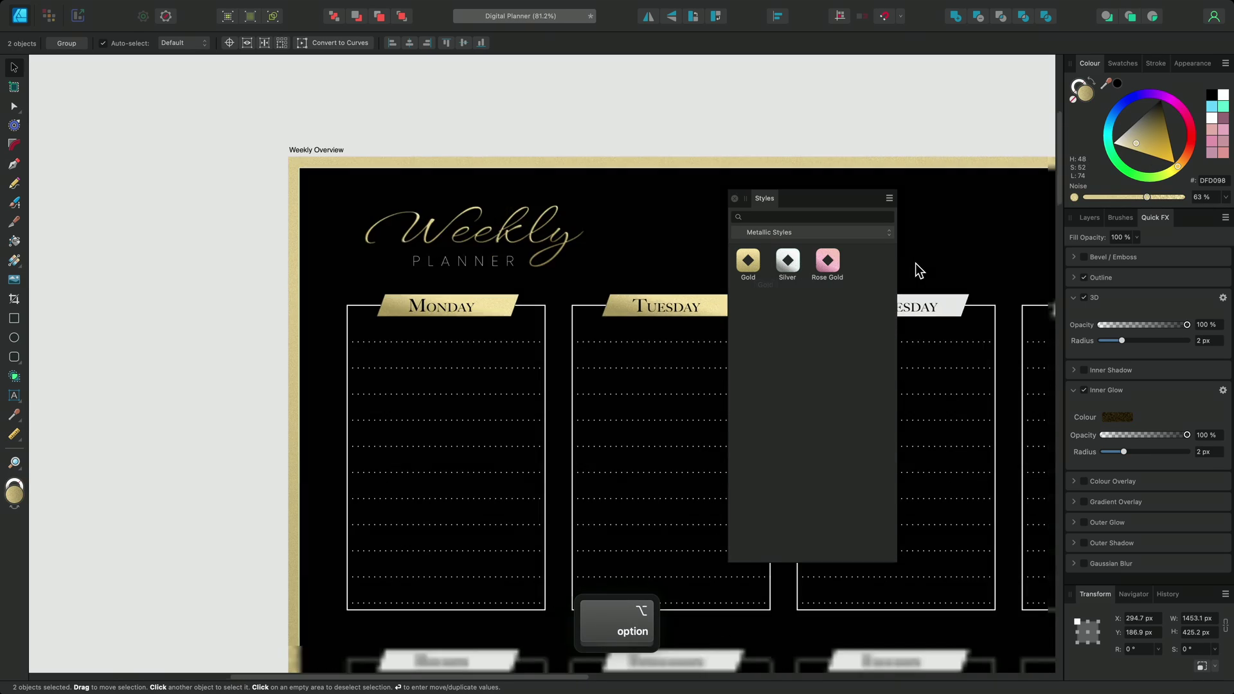
drag(850, 246, 527, 161)
drag(781, 197, 959, 177)
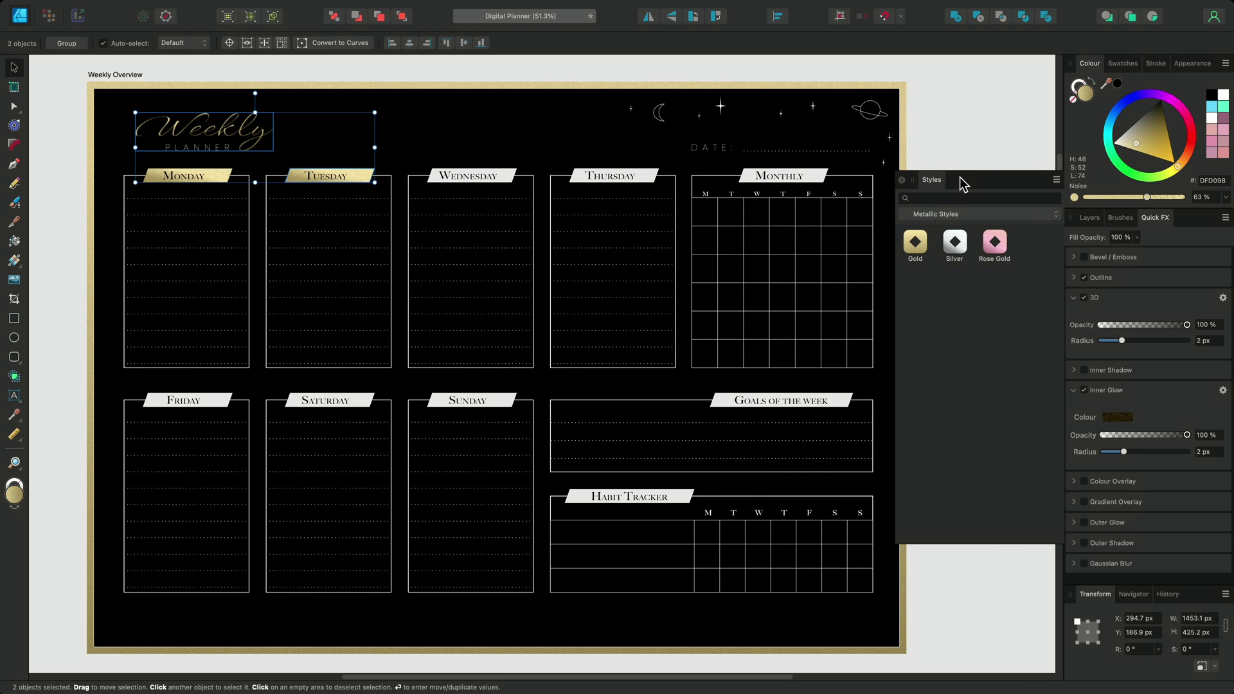
Select the Wednesday banner and every object sharing its white fill colour.
click(511, 174)
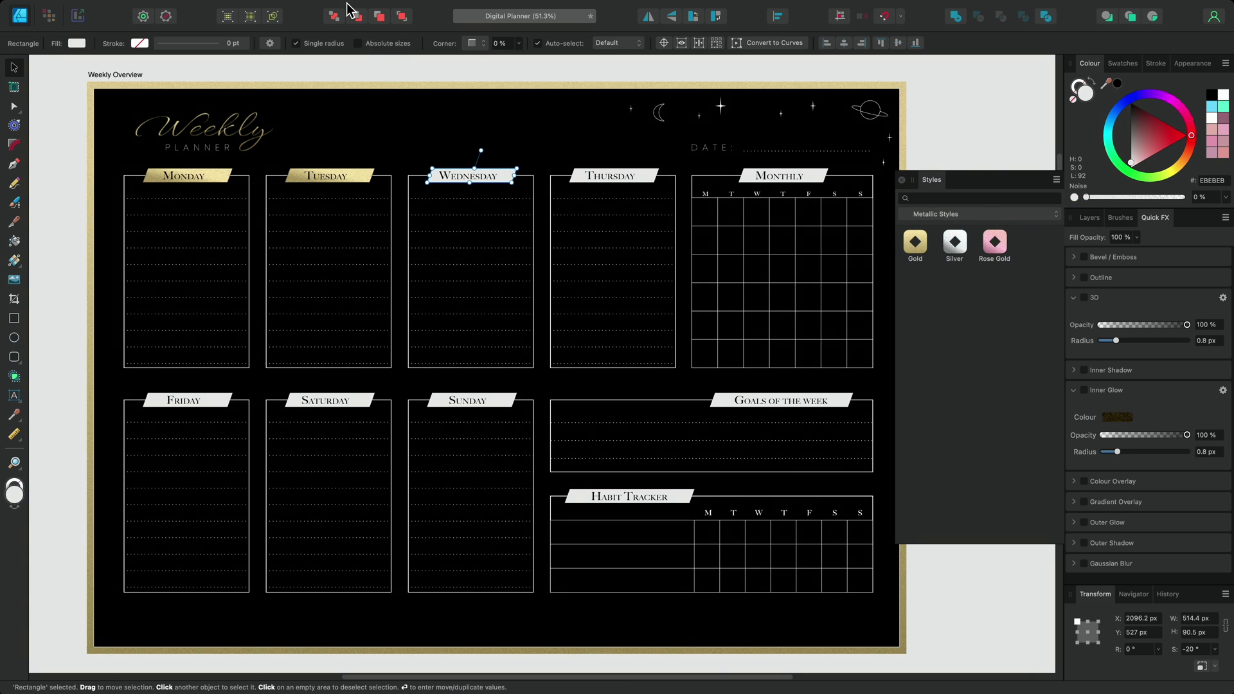
mouse_move(339, 8)
click(289, 8)
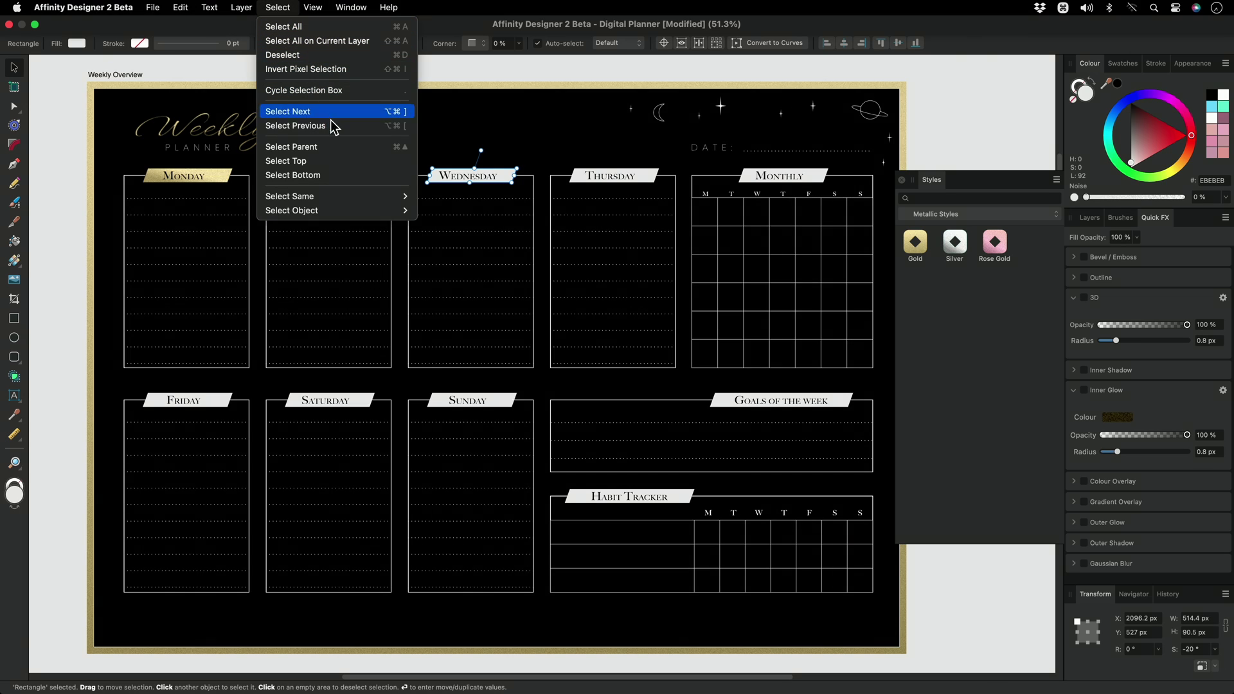
mouse_move(366, 205)
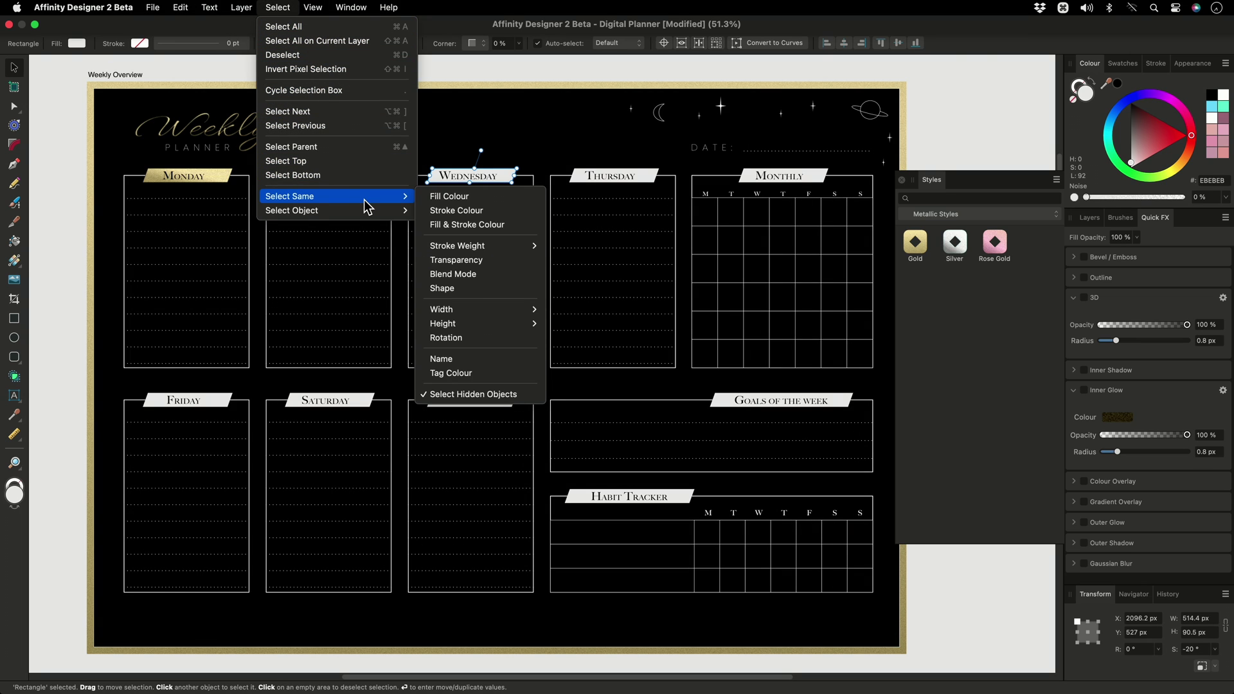
click(508, 203)
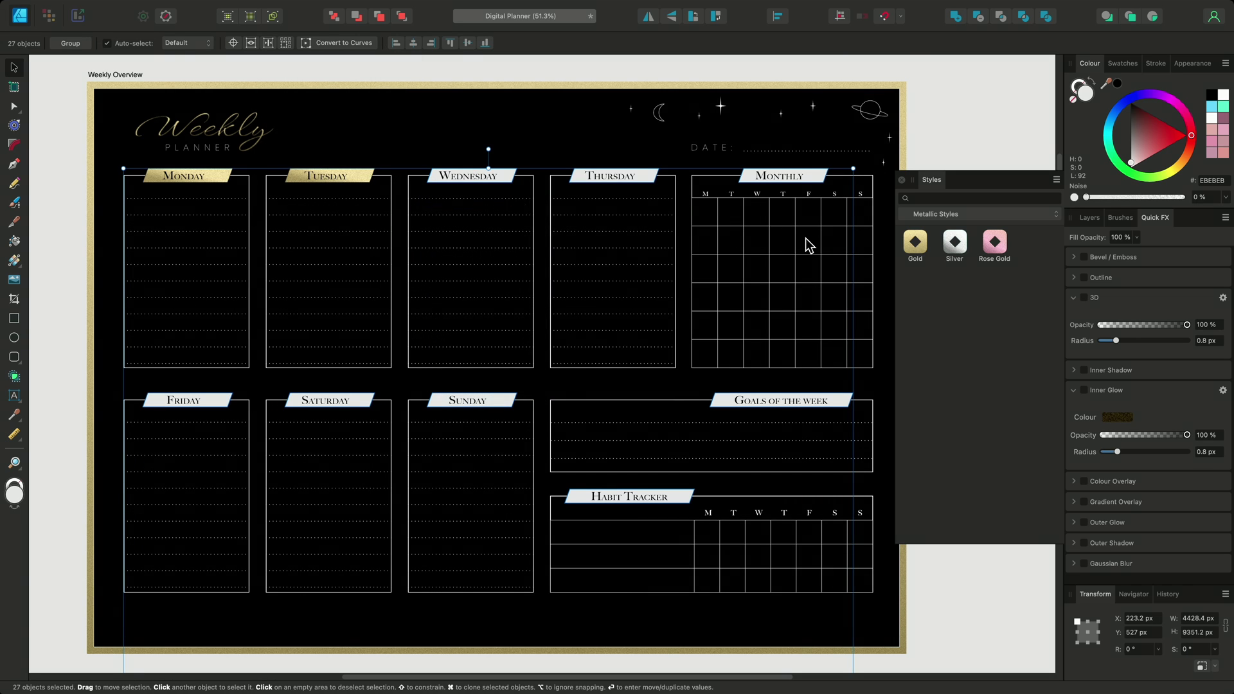
Try Gold and Silver on the 27 selected labels, settle on Rose Gold, and deselect.
click(914, 252)
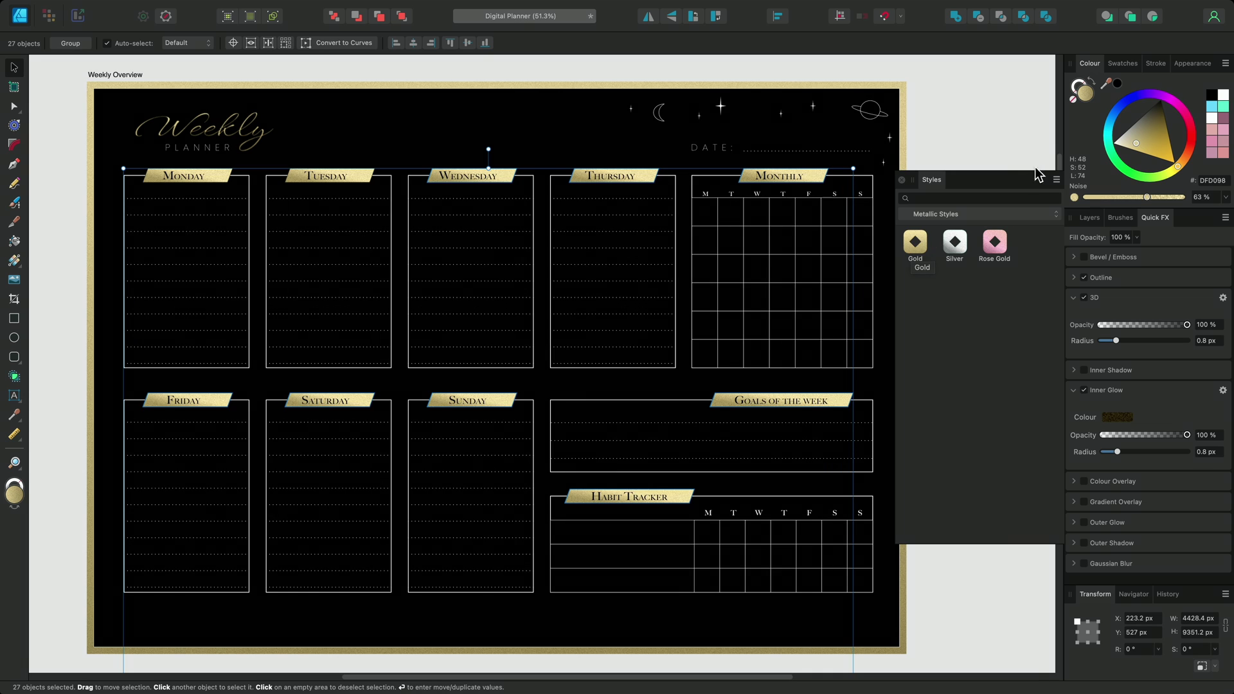
drag(1058, 162, 1044, 453)
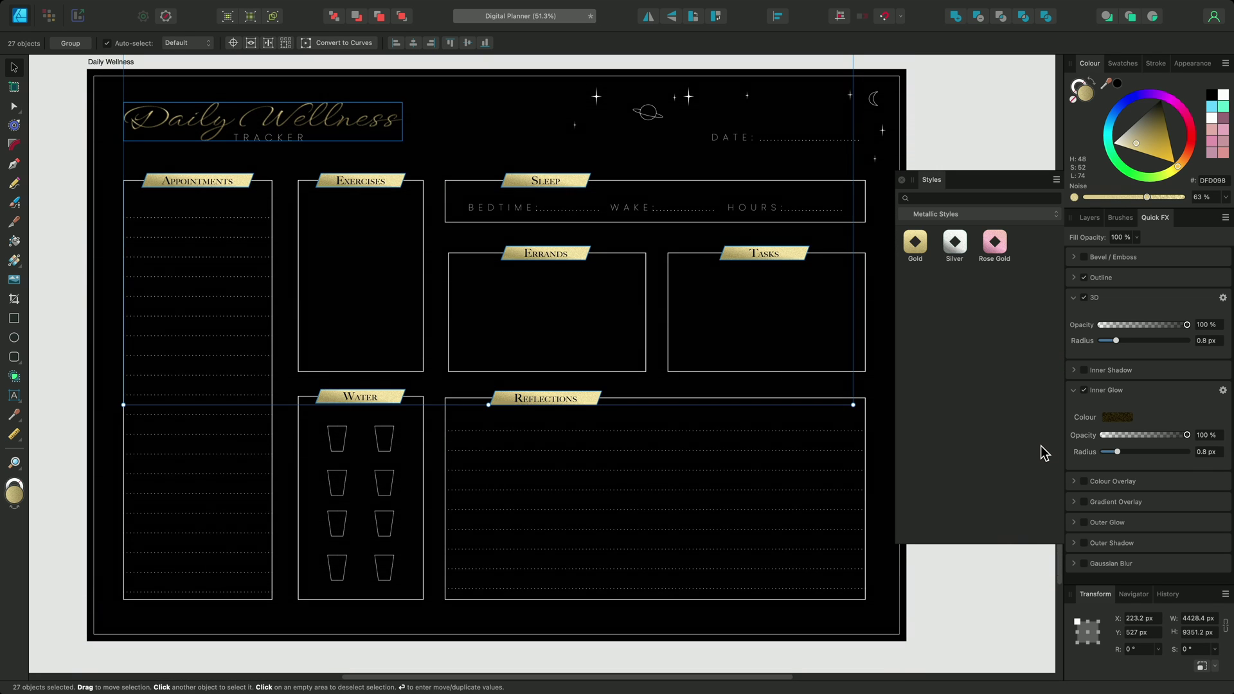
click(956, 255)
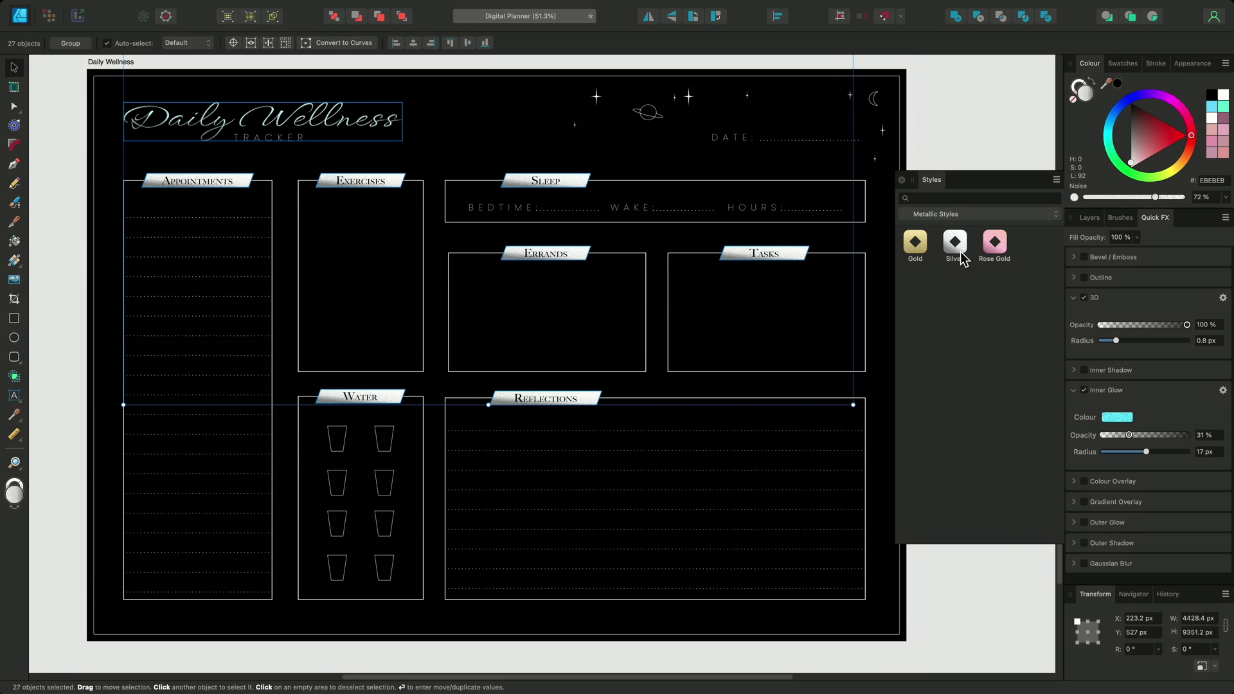
click(993, 251)
click(978, 154)
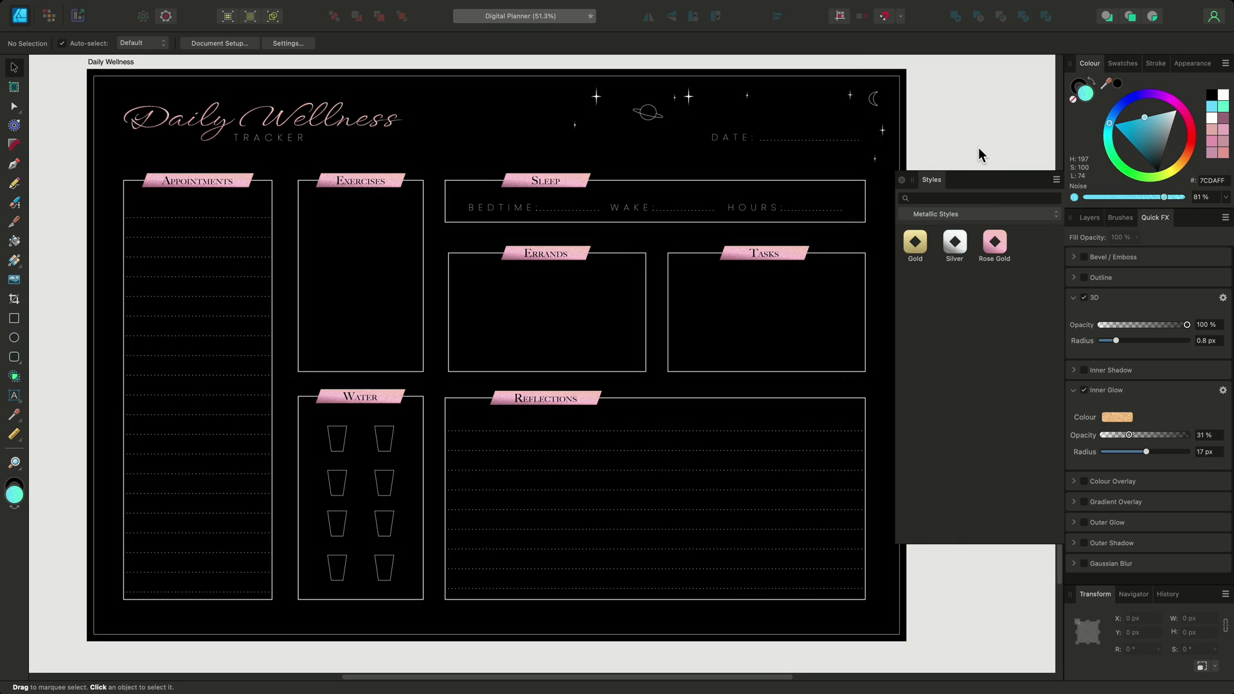